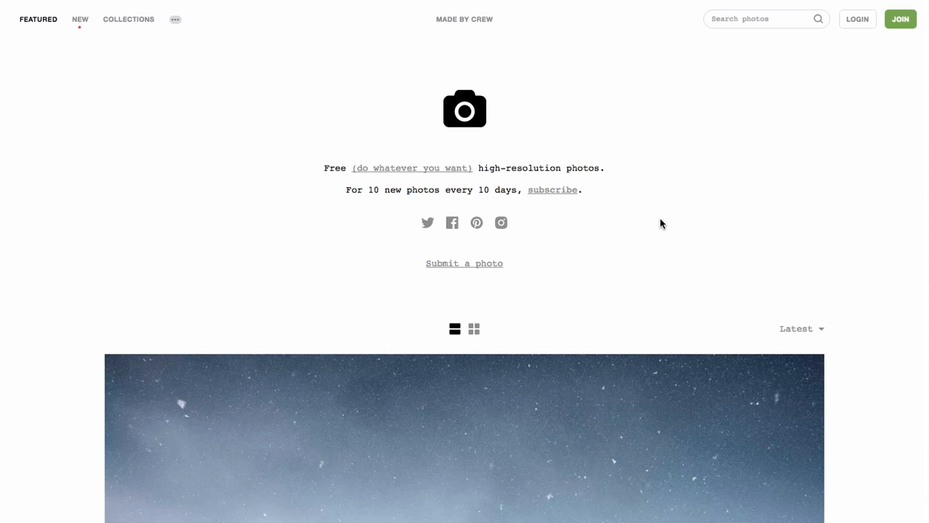
Step: Search Unsplash for 'programming' to find photos of code on screens
click(731, 18)
click(731, 18)
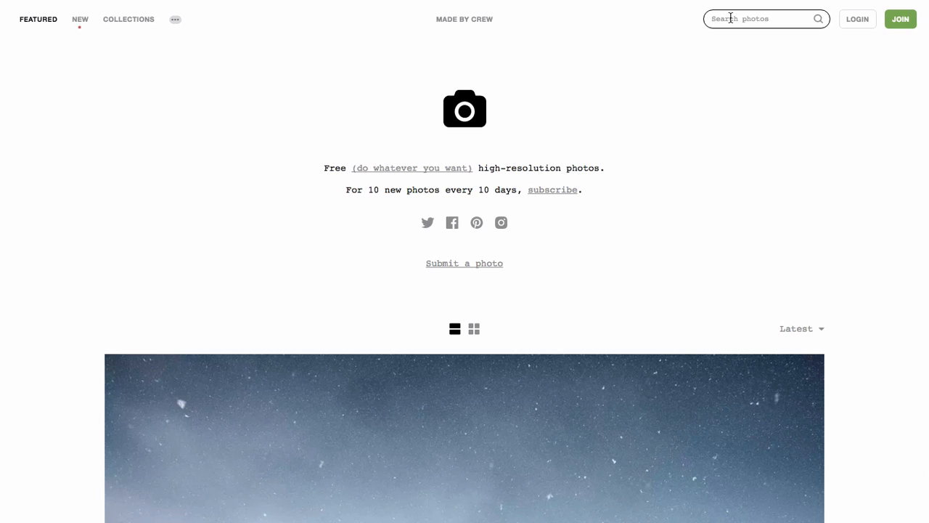
text(pra)
key(BackSpace)
text(ogramming)
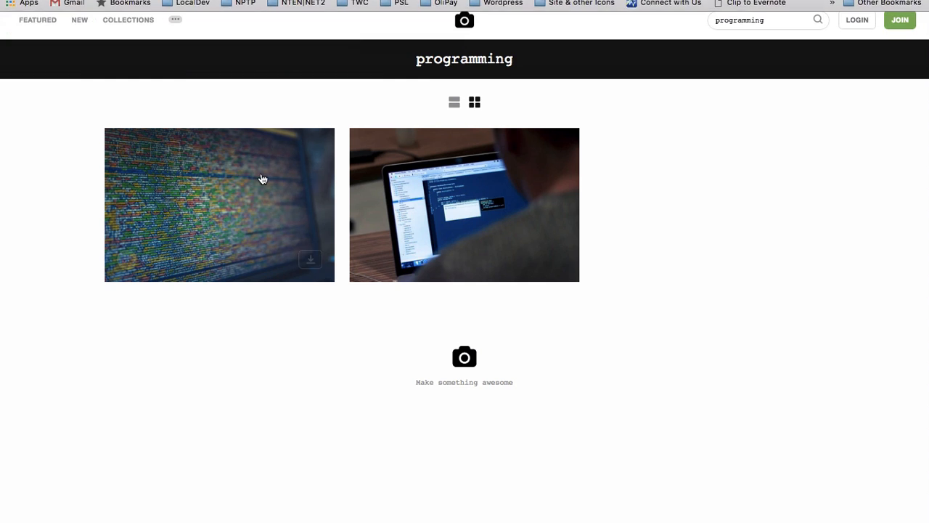
mouse_move(240, 214)
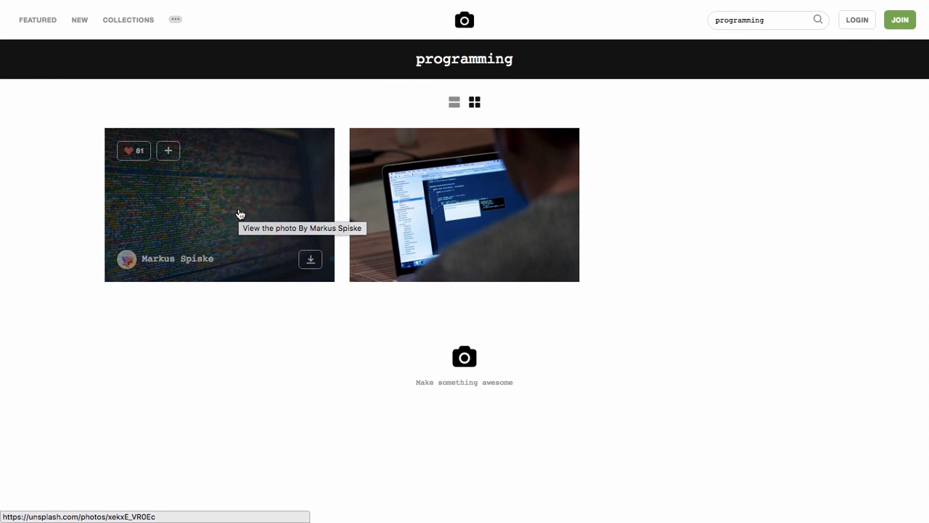
Step: Open the first code photo at full size and start saving it into the 2016-07-26 folder
click(240, 214)
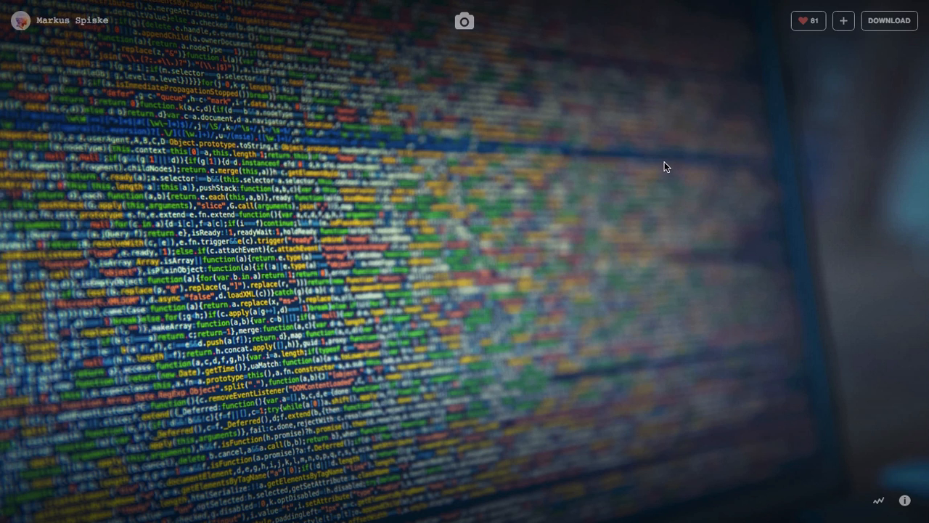
click(892, 23)
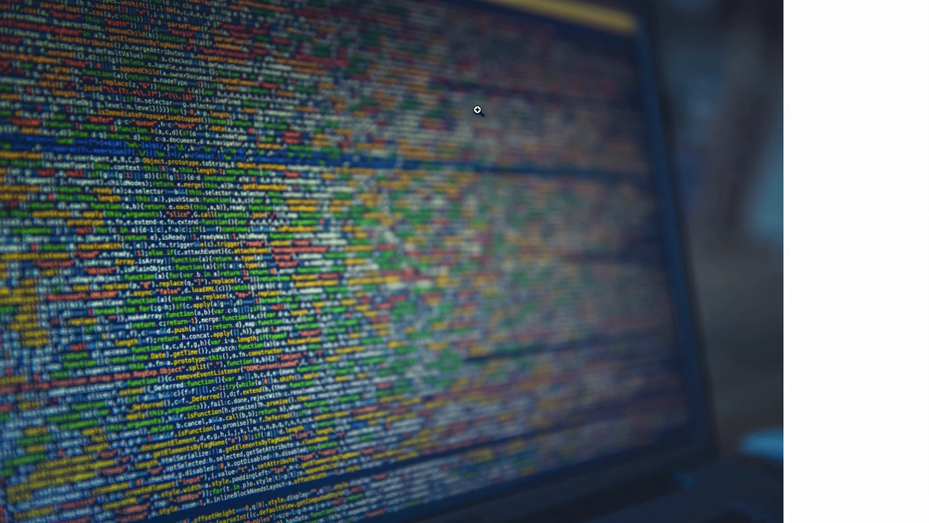
right_click(341, 237)
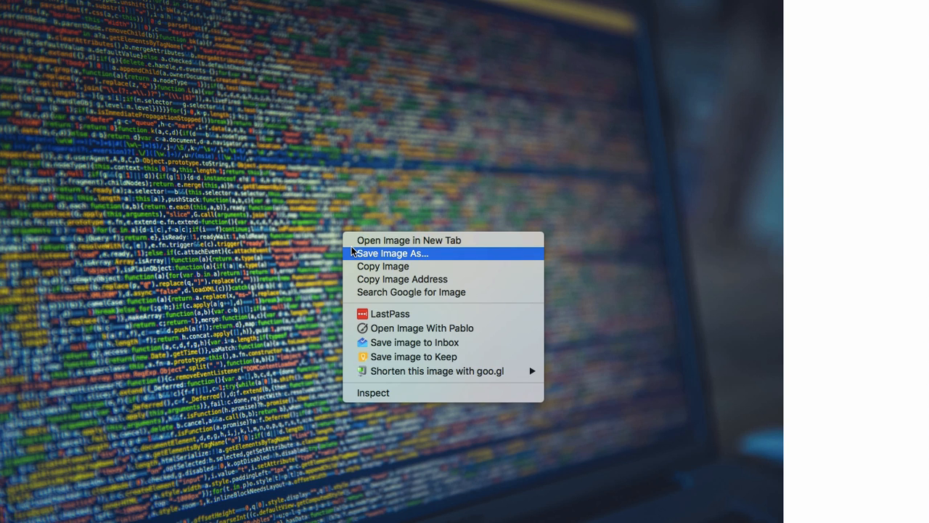
click(352, 253)
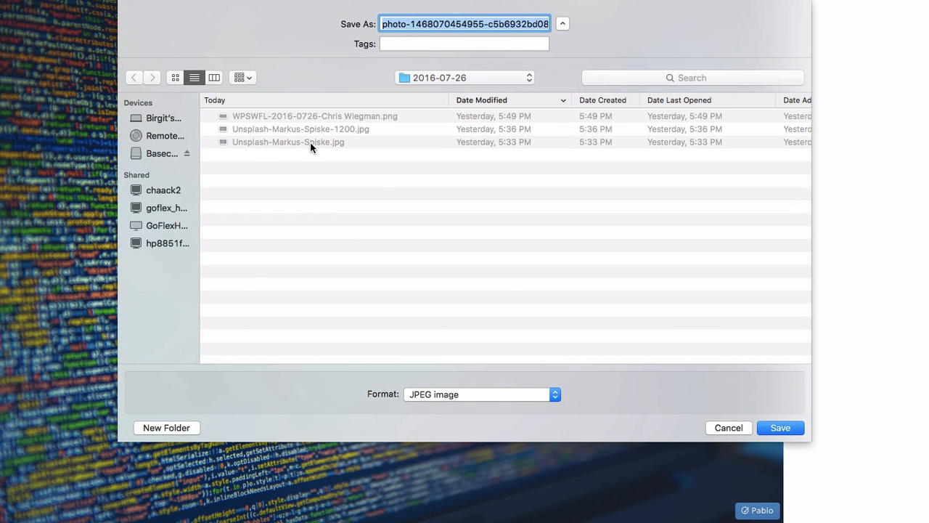
click(329, 143)
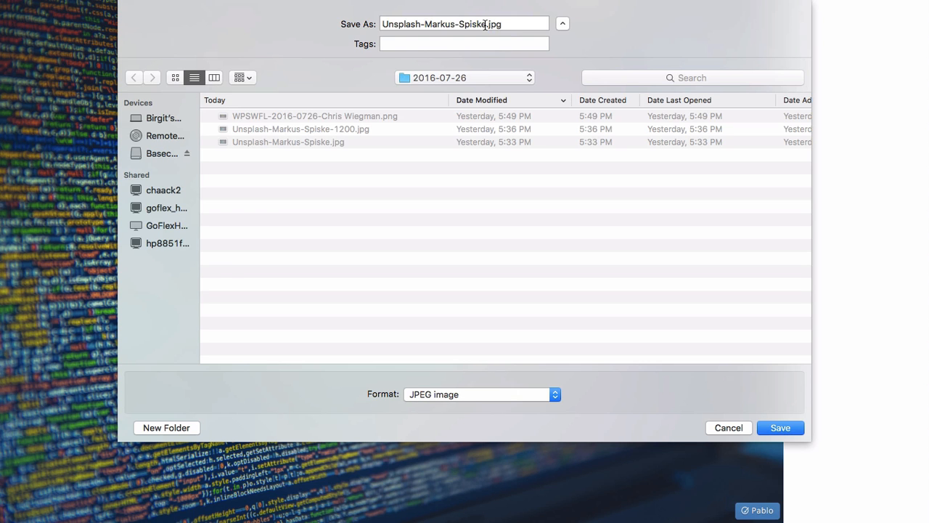
Step: Save the code photo to 2016-07-26, reveal it in Finder and open it in GIMP
click(781, 430)
click(140, 507)
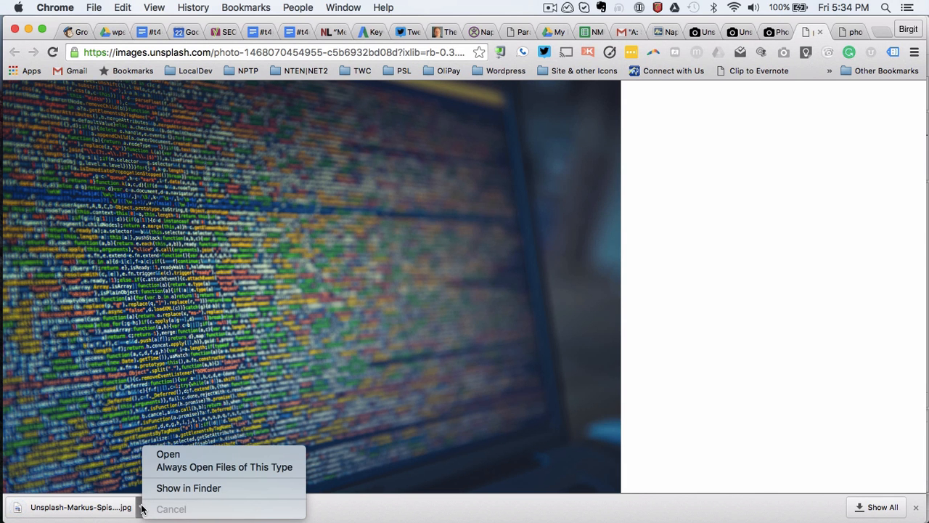
click(167, 491)
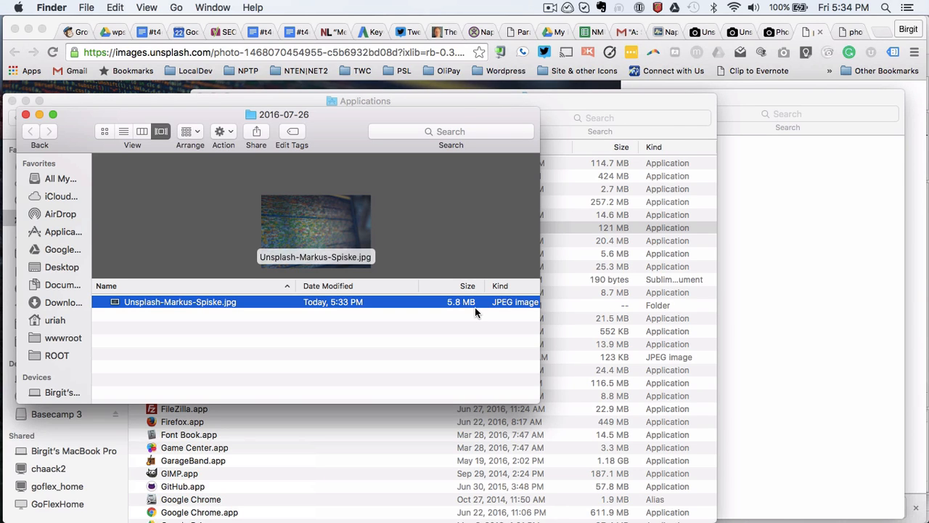
right_click(342, 305)
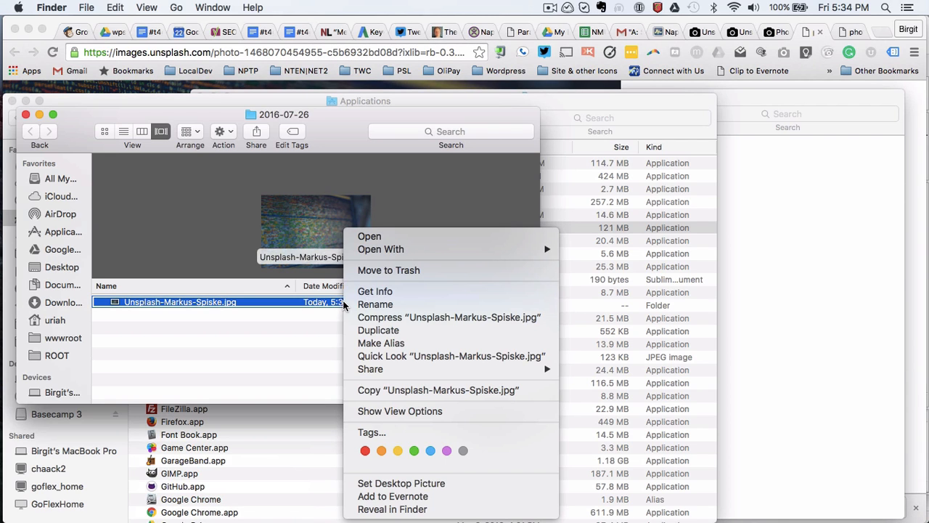
mouse_move(430, 252)
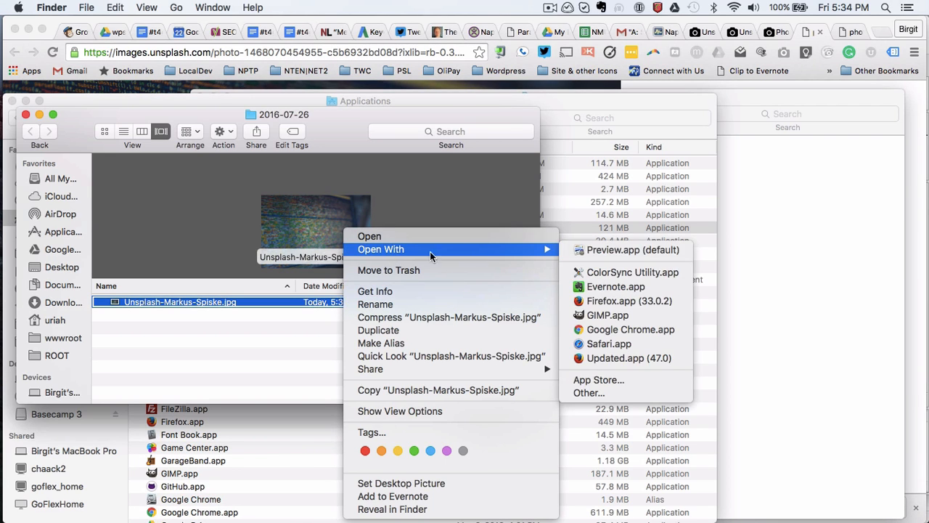
click(599, 316)
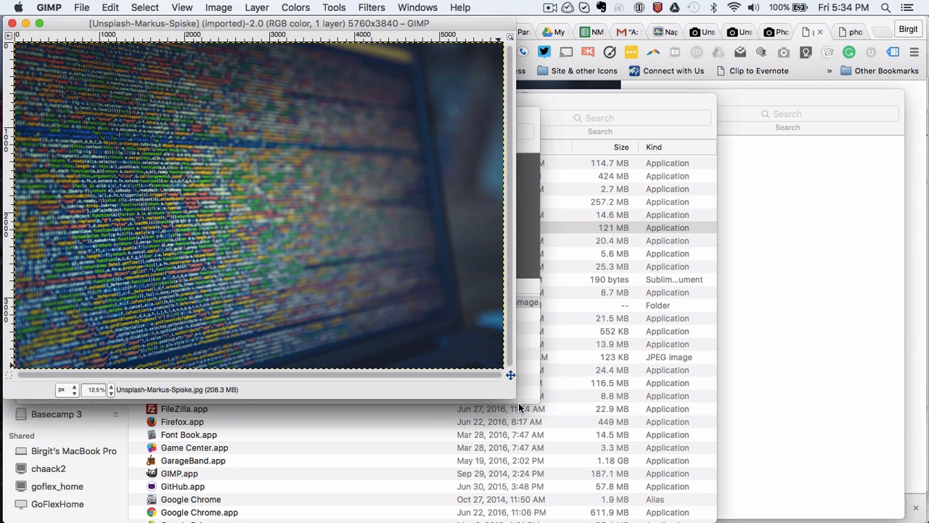
Step: Scale the code photo to 1200×800 pixels and view it at 100% zoom
drag(513, 400, 714, 519)
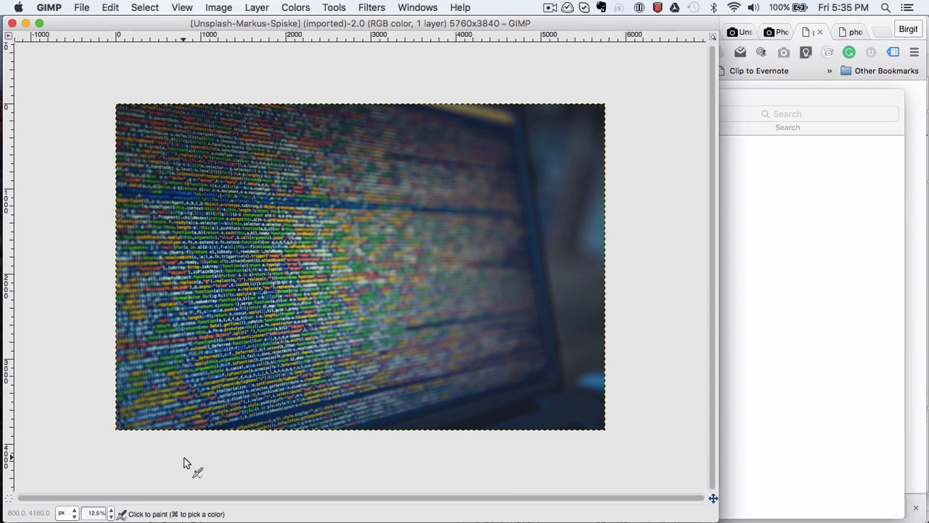
click(216, 10)
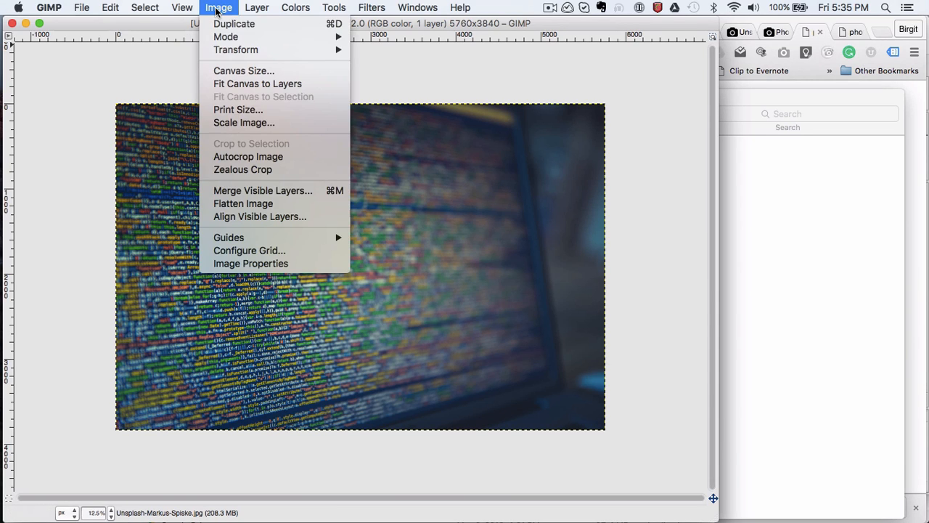
click(225, 124)
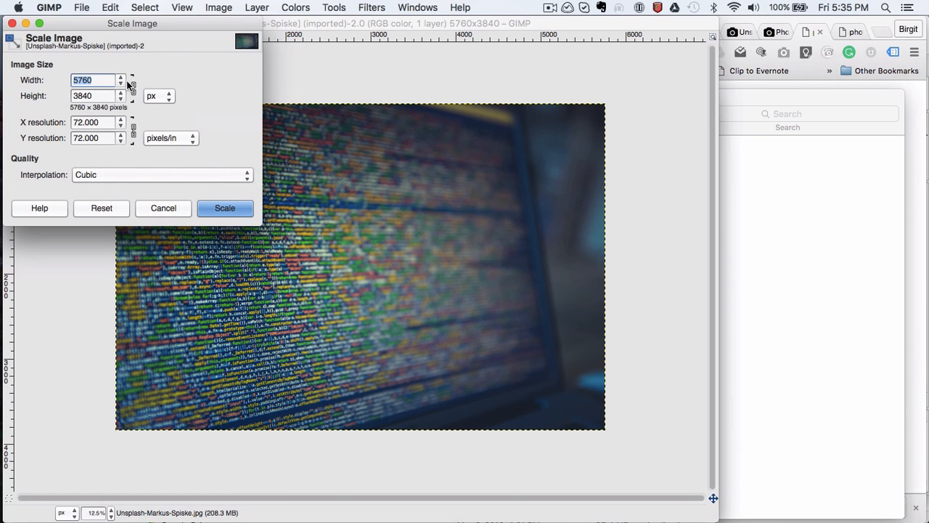
text(1200)
key(Tab)
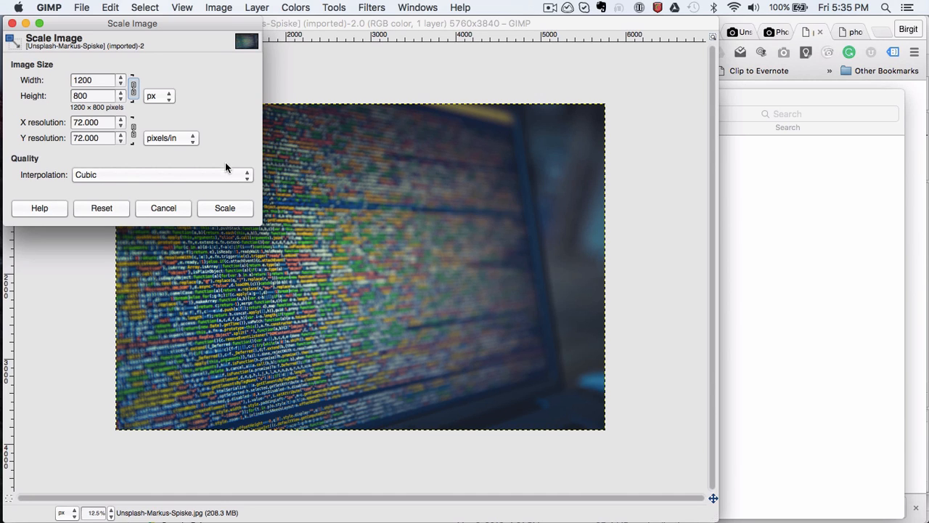
click(225, 208)
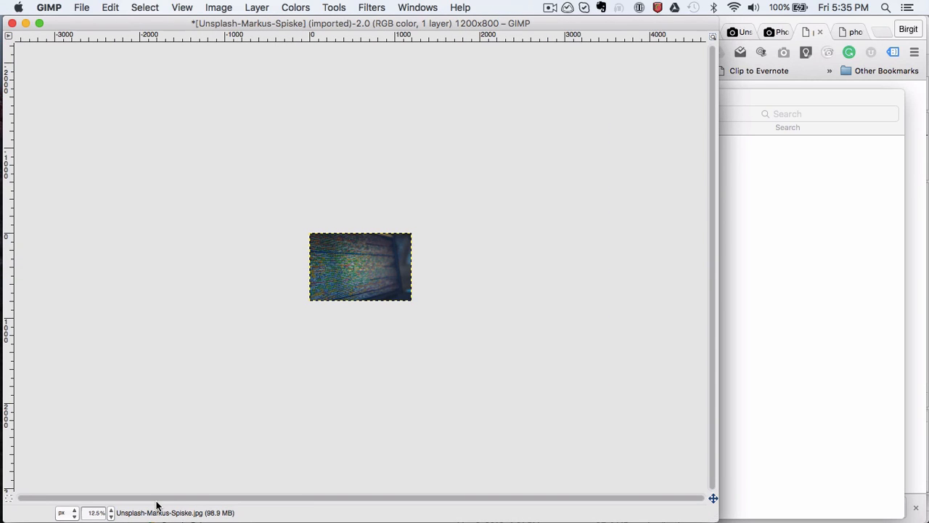
click(109, 514)
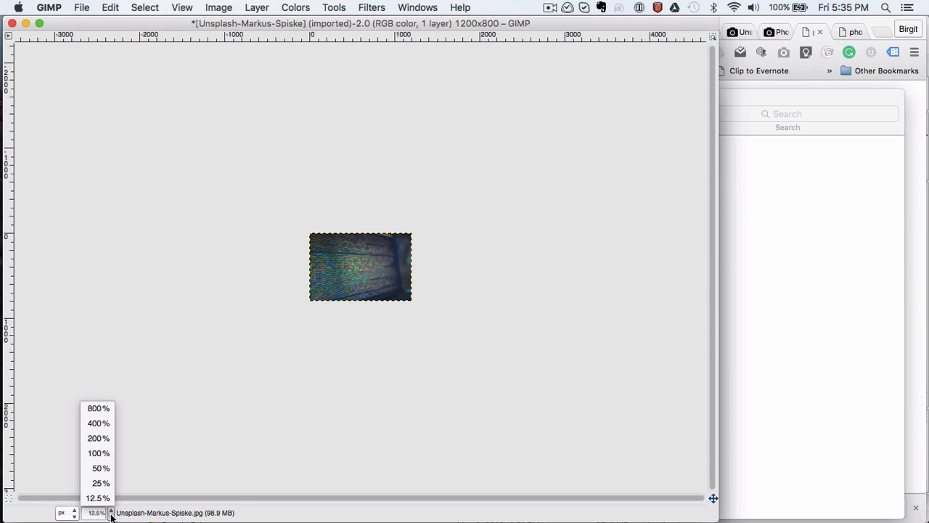
click(98, 454)
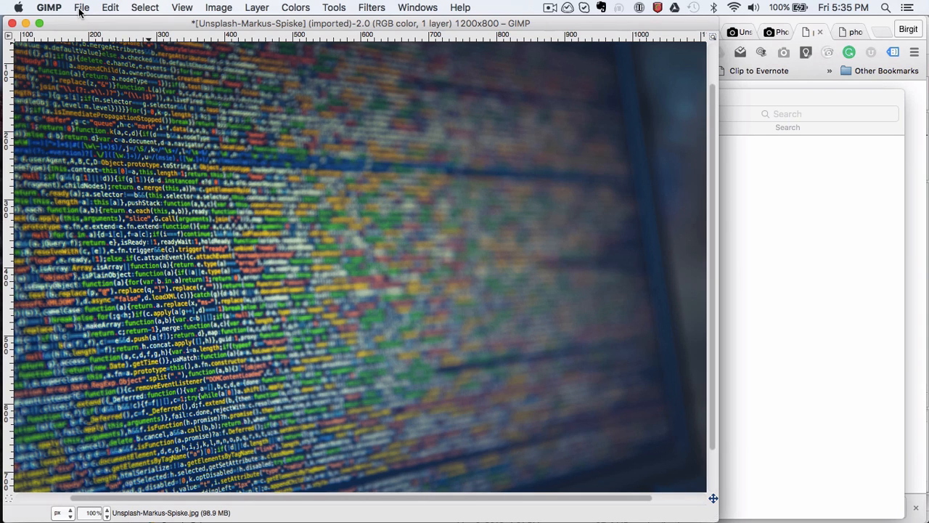
Step: Export the resized photo as Unsplash-Markus-Spiske-1200.jpg at JPEG quality 53
click(82, 8)
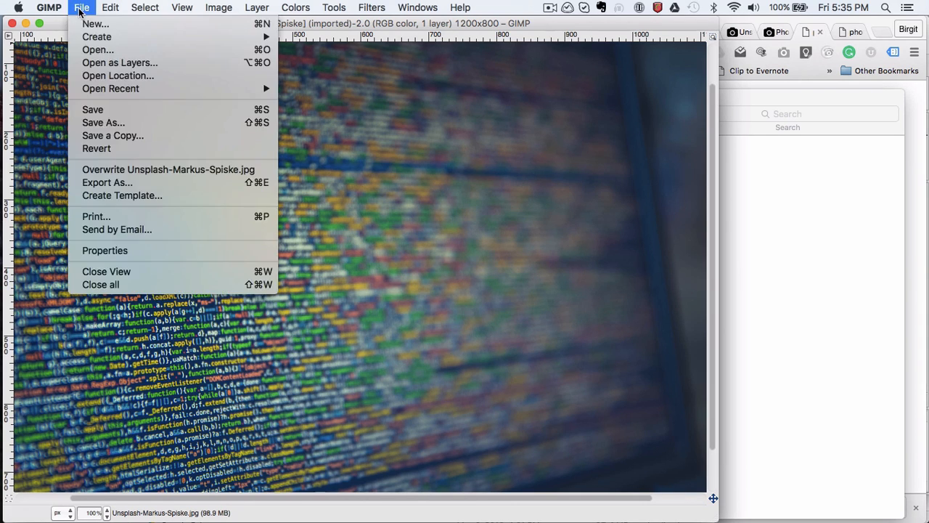
click(100, 183)
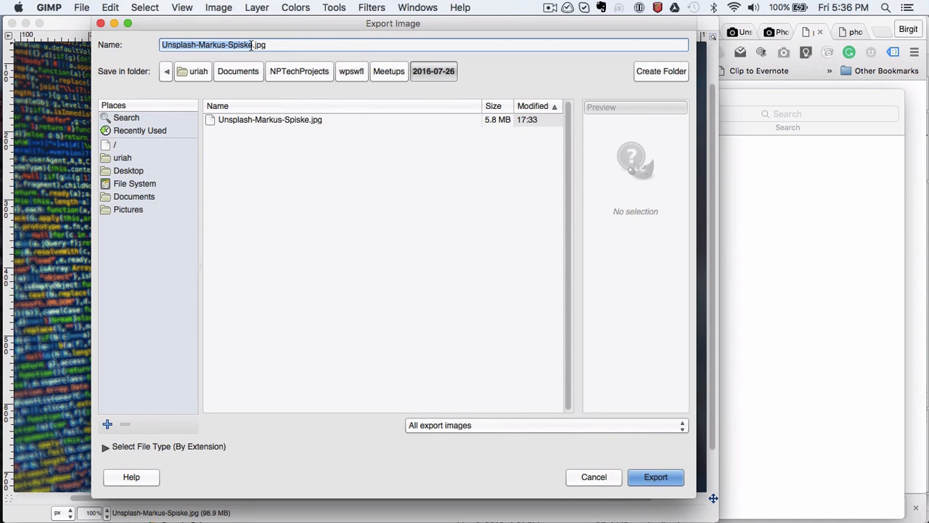
click(251, 45)
text(-1200)
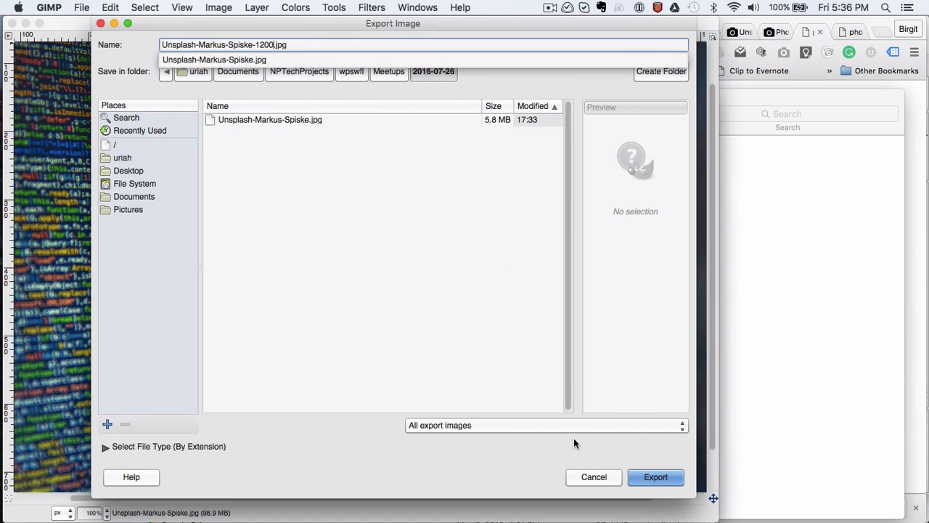
click(656, 482)
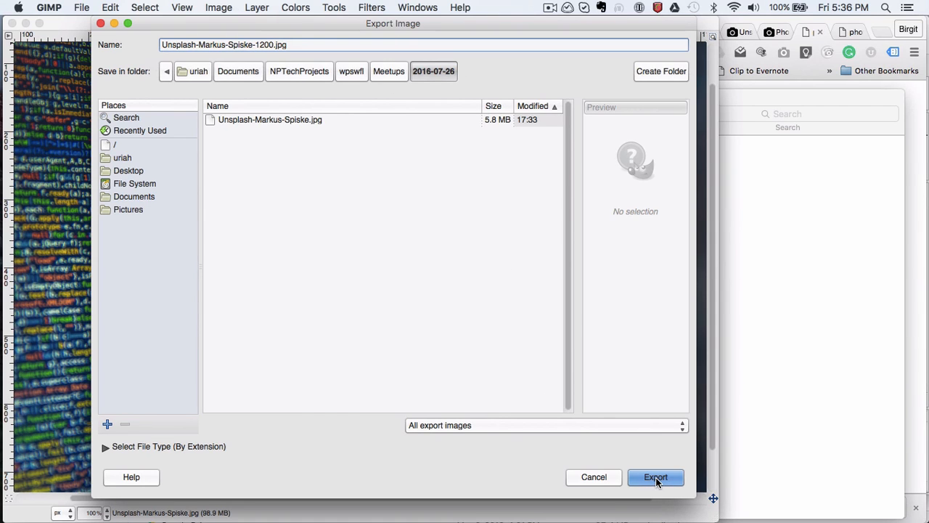
click(657, 479)
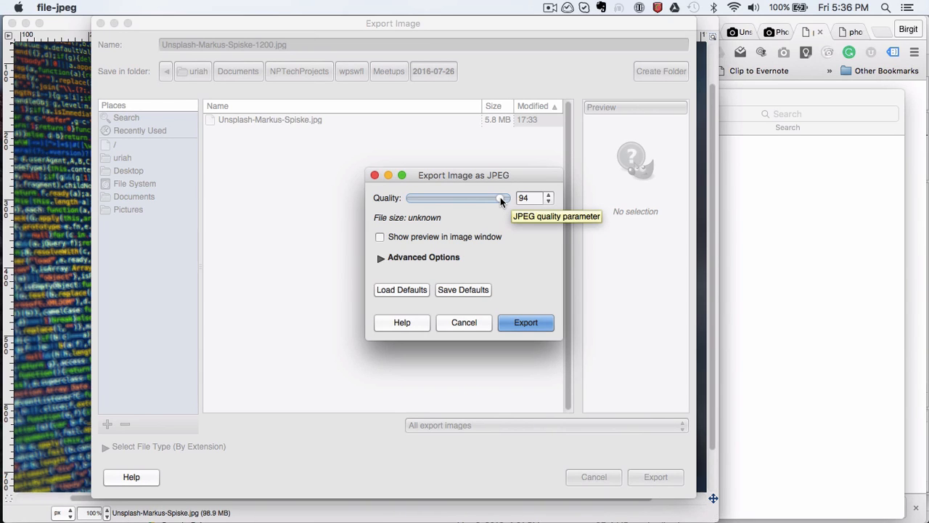
drag(500, 197, 462, 204)
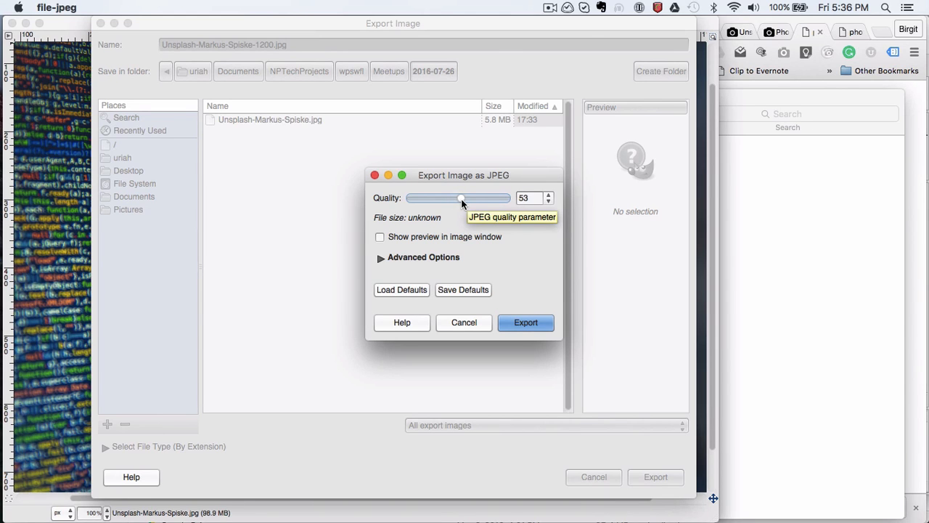
click(534, 327)
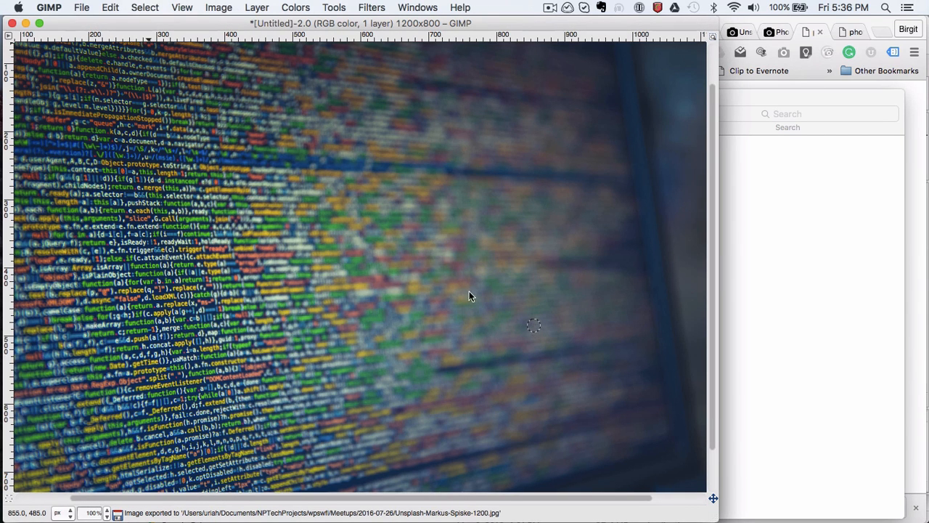
Step: Load buffer.com/pablo in Chrome and close the downloads bar
mouse_move(3, 329)
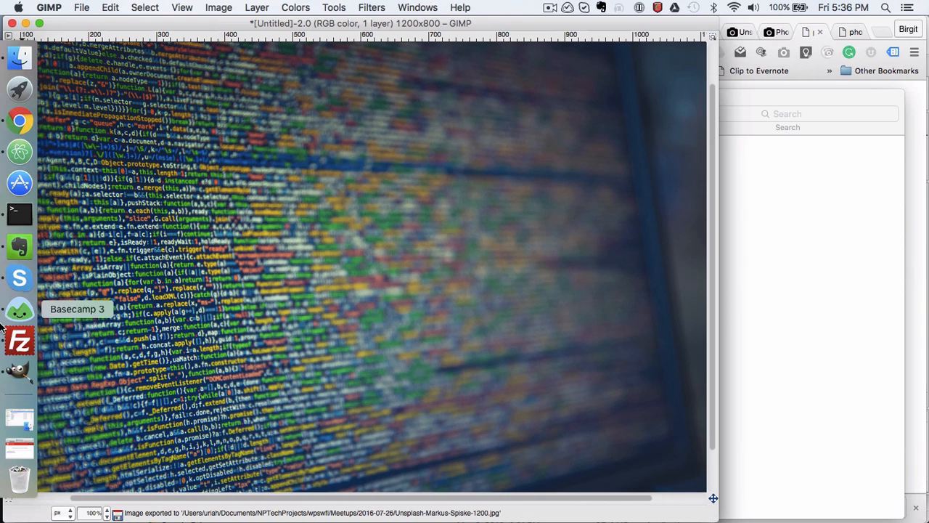
click(20, 58)
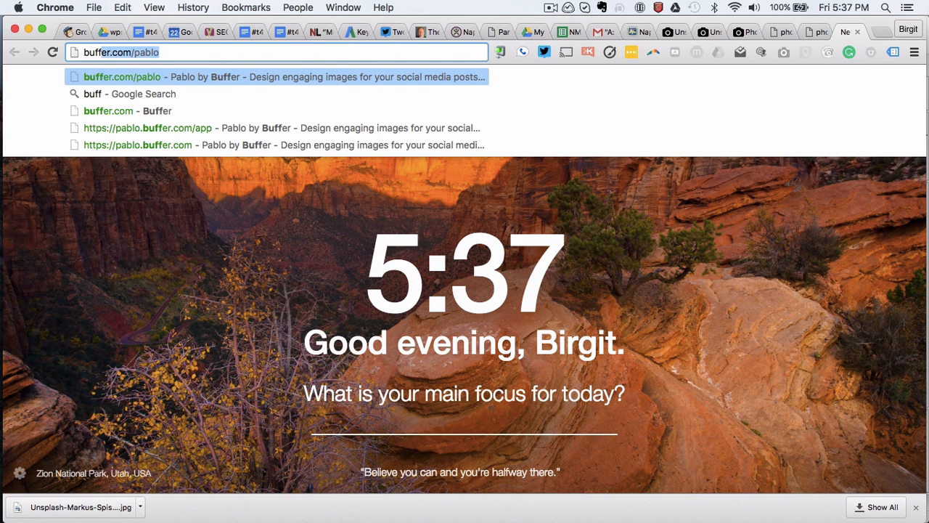
key(Return)
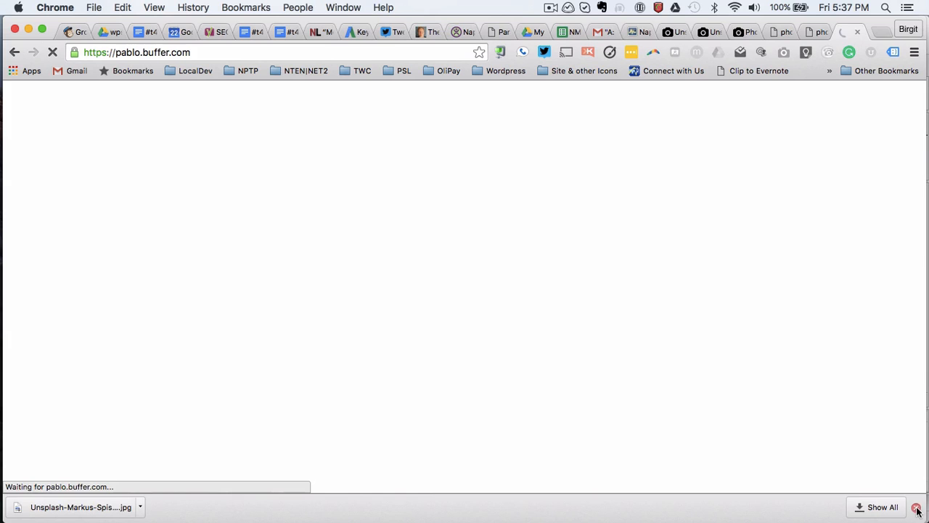
click(917, 509)
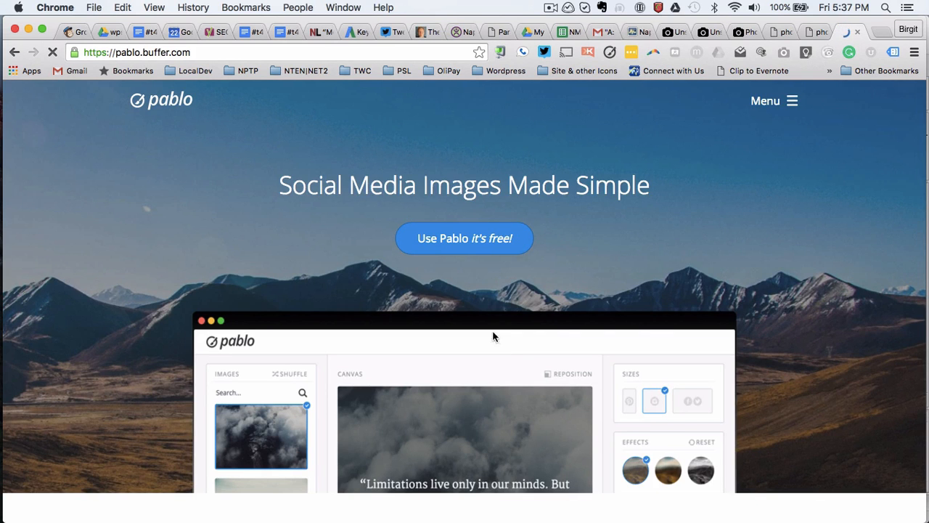
Step: Start the Pablo editor and upload the resized code photo
click(478, 238)
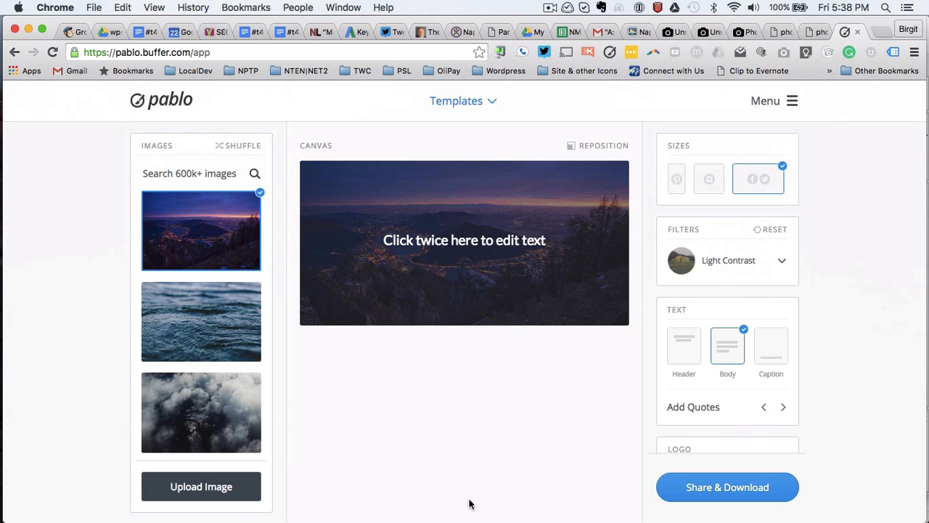
scroll(205, 406, down, 5)
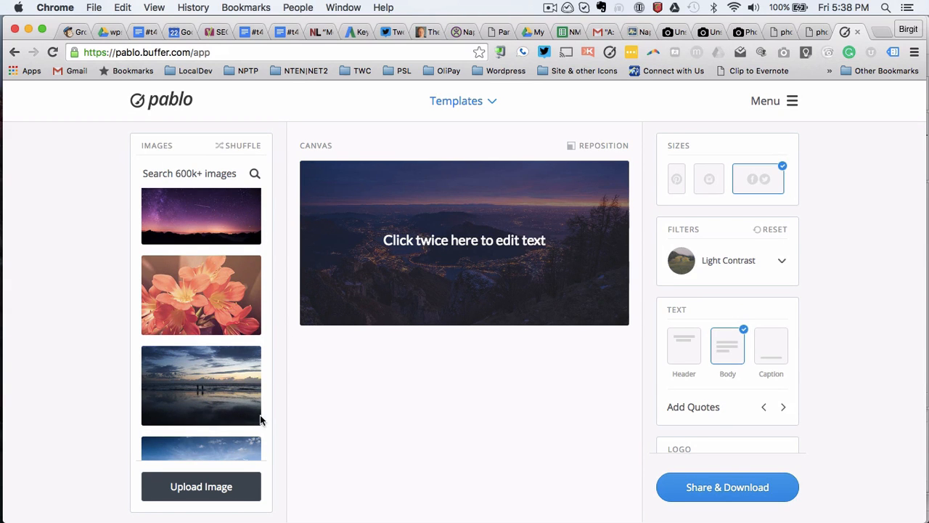
scroll(193, 433, down, 5)
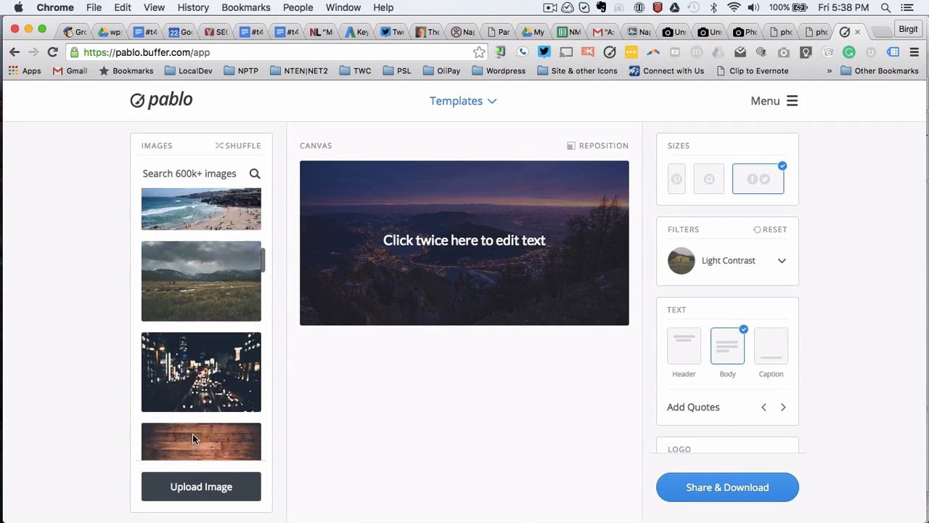
scroll(192, 438, down, 3)
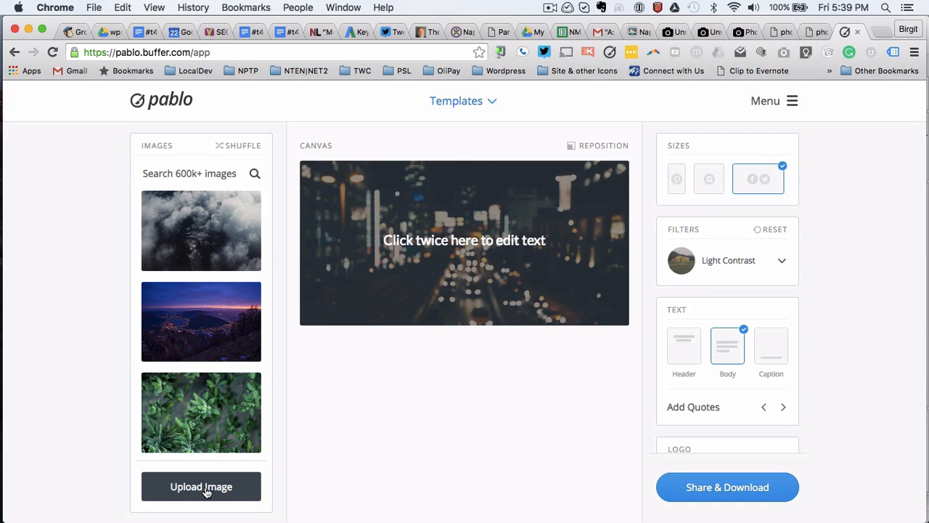
click(206, 492)
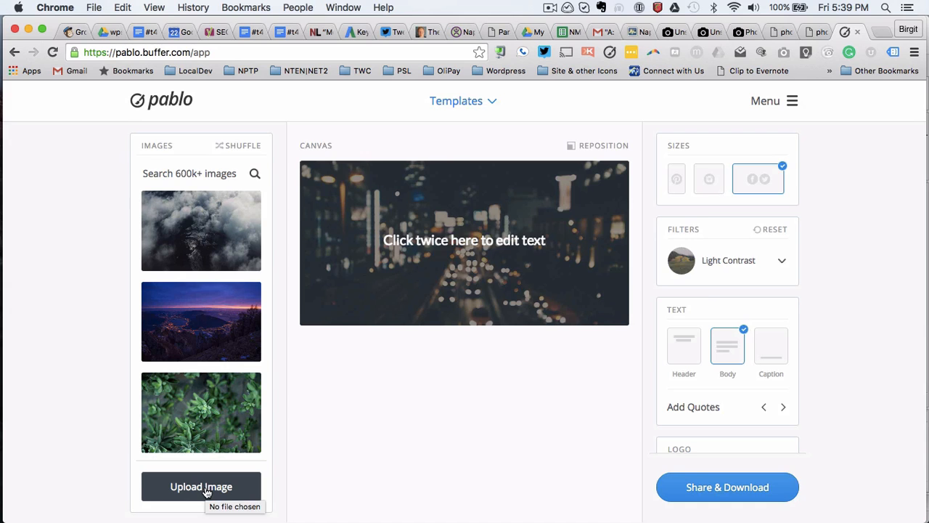
double_click(429, 141)
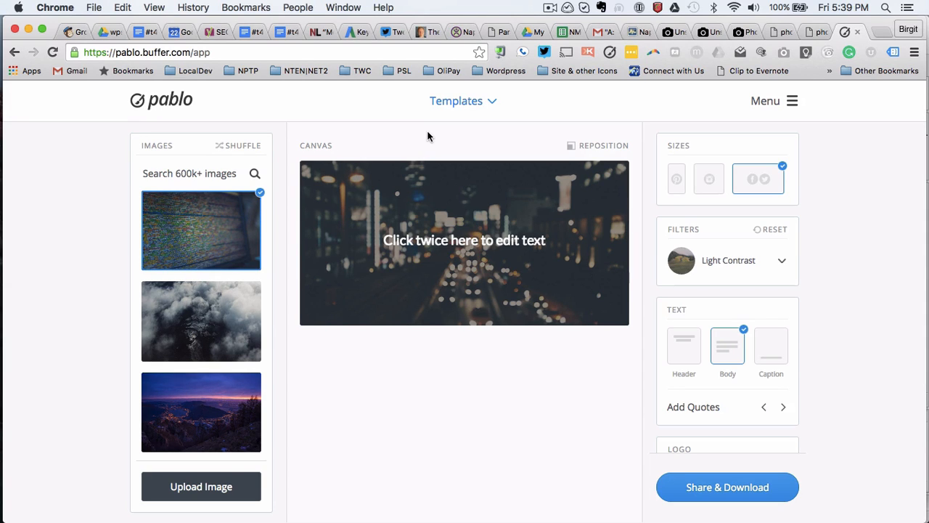
Step: Make the uploaded code photo the canvas background
click(222, 232)
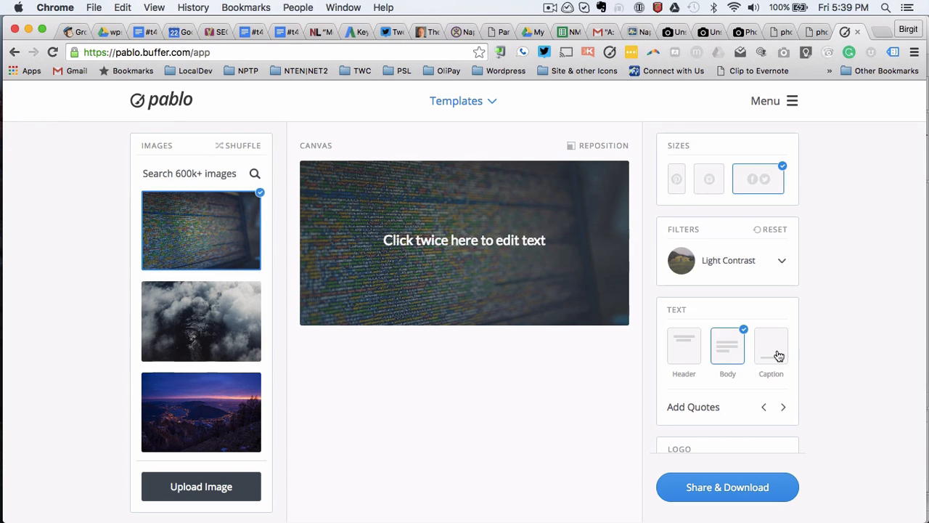
scroll(778, 354, down, 2)
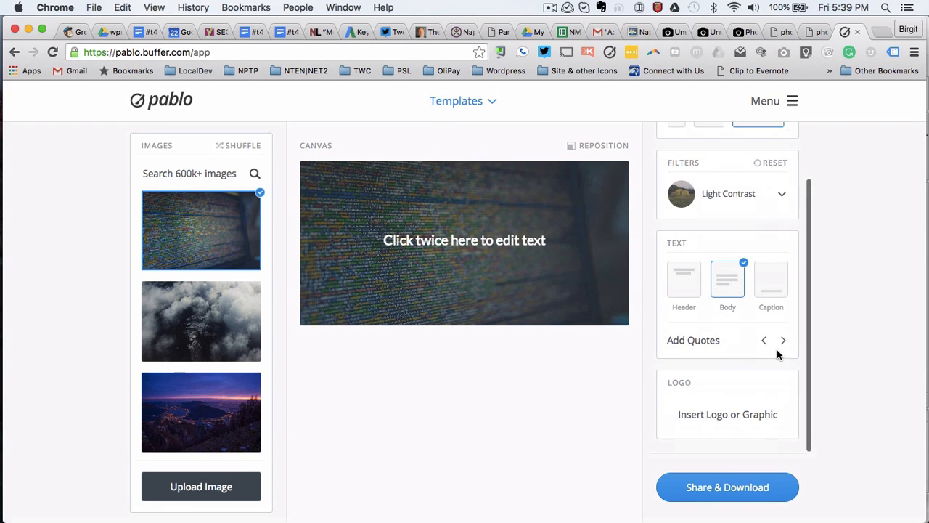
scroll(748, 419, up, 2)
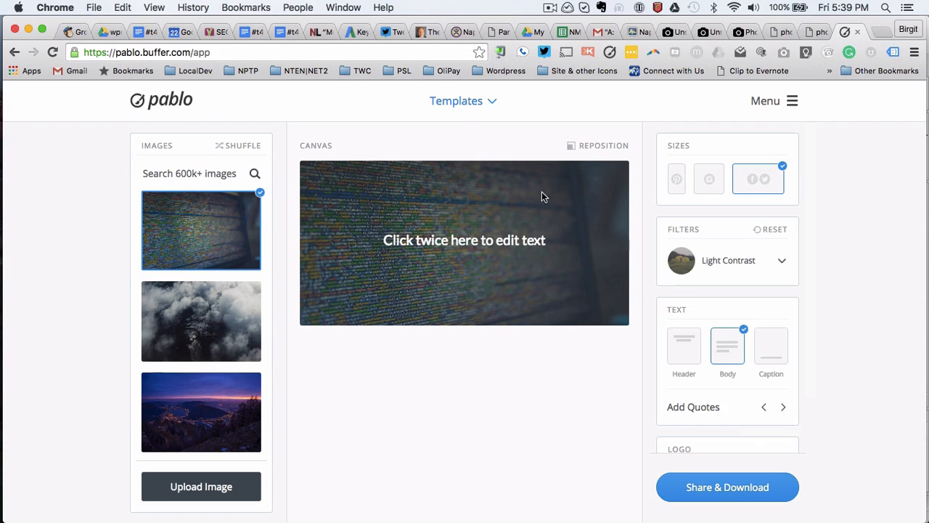
Step: Try no filter, Light/Heavy Contrast and Light/Heavy Blur, settling on Light Contrast
click(726, 263)
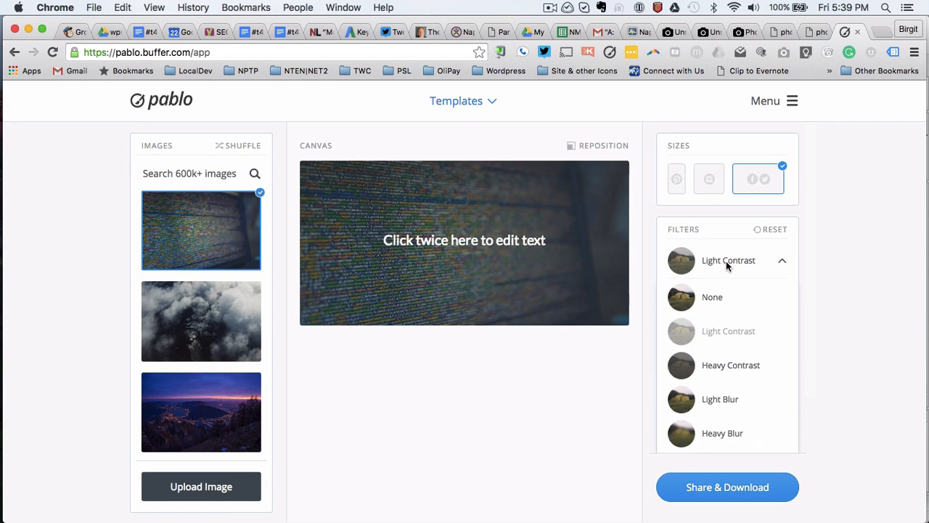
click(712, 298)
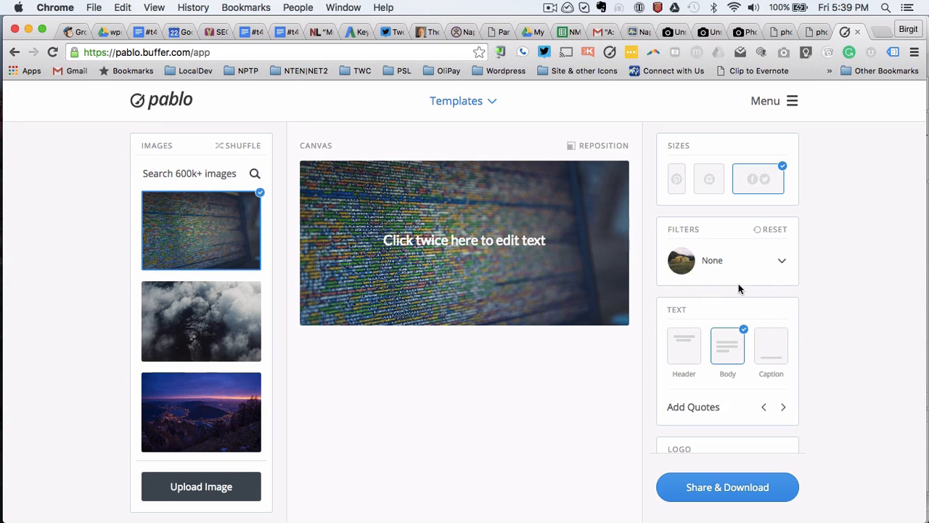
click(779, 262)
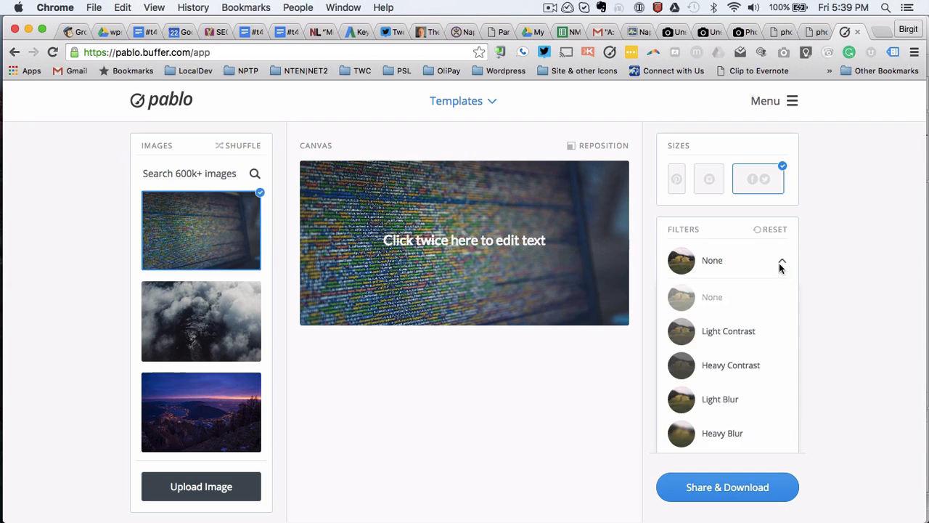
click(715, 334)
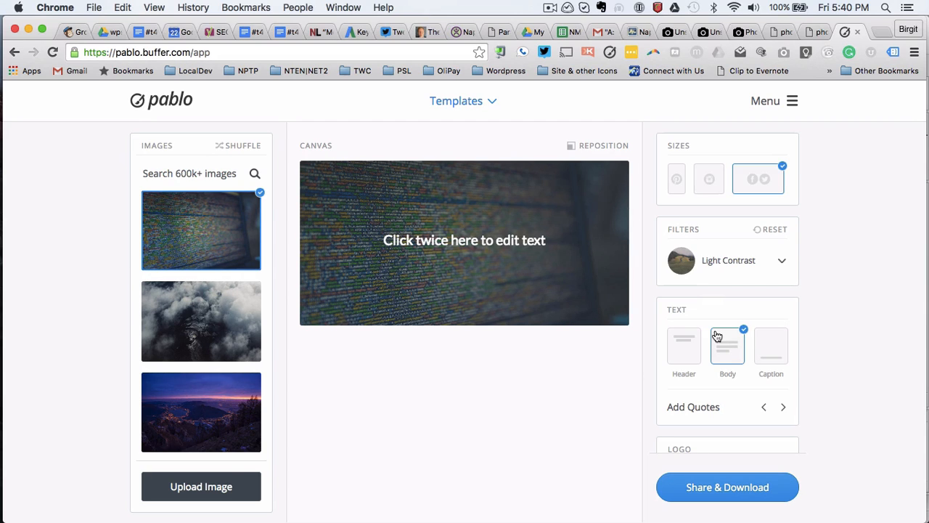
click(750, 263)
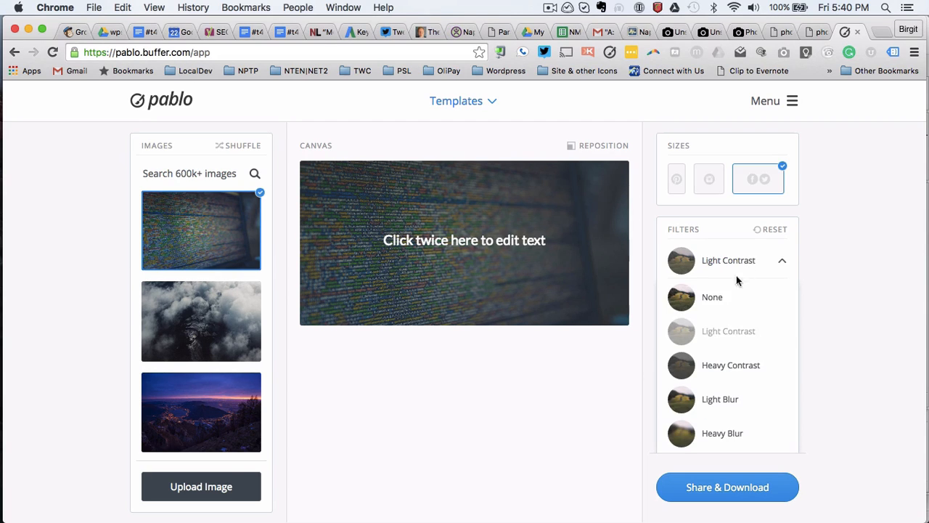
click(716, 366)
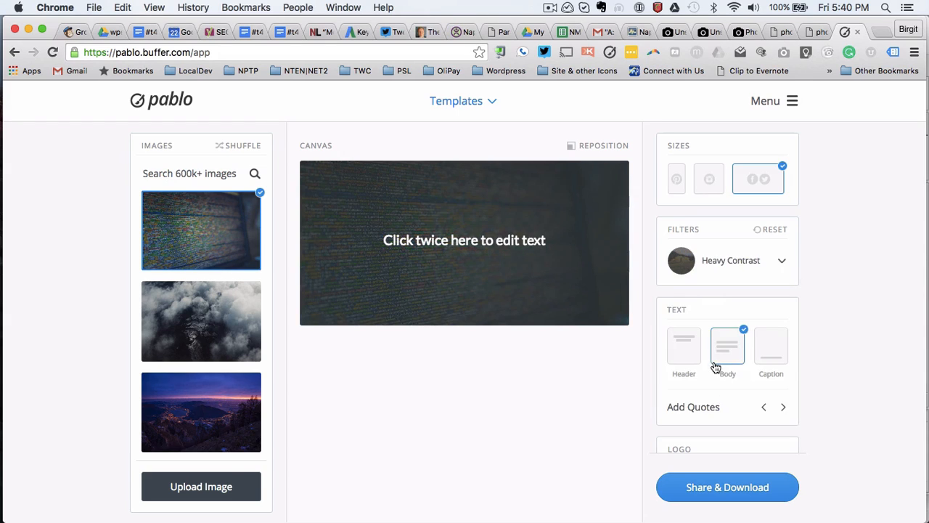
click(734, 267)
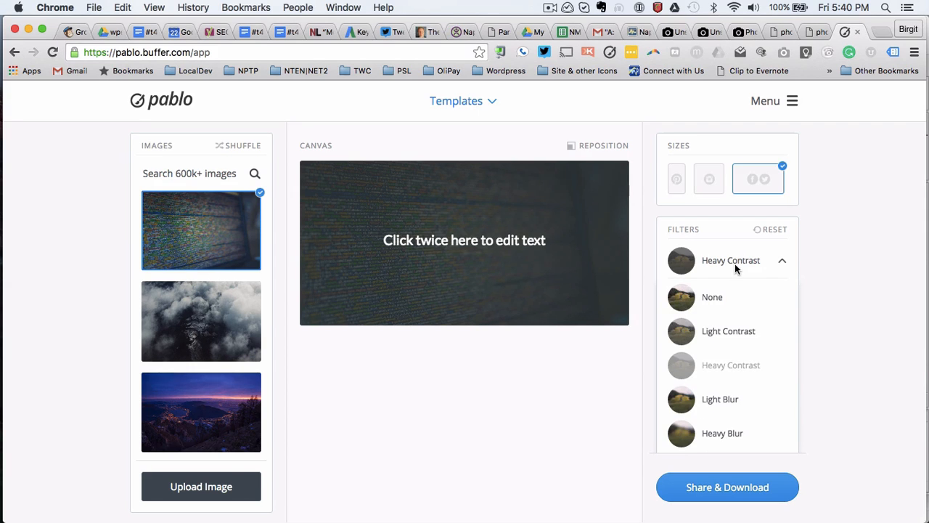
click(726, 400)
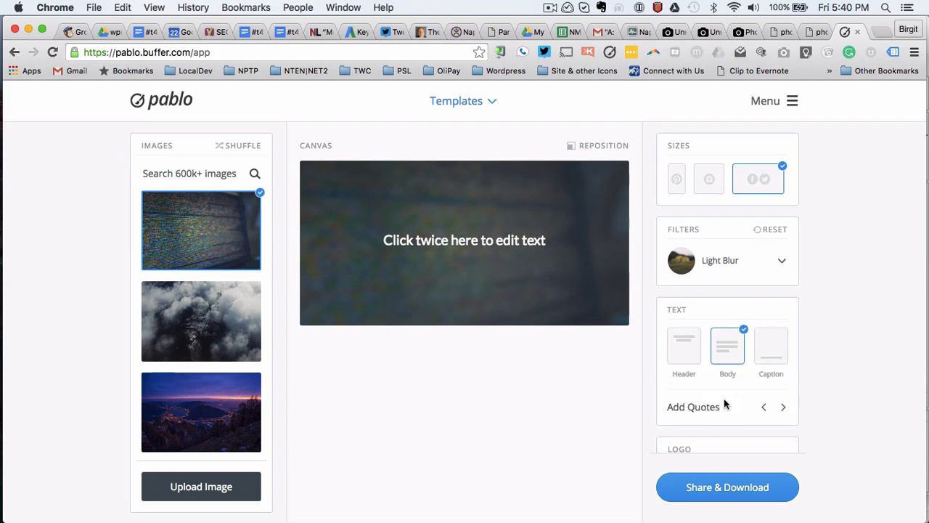
click(738, 263)
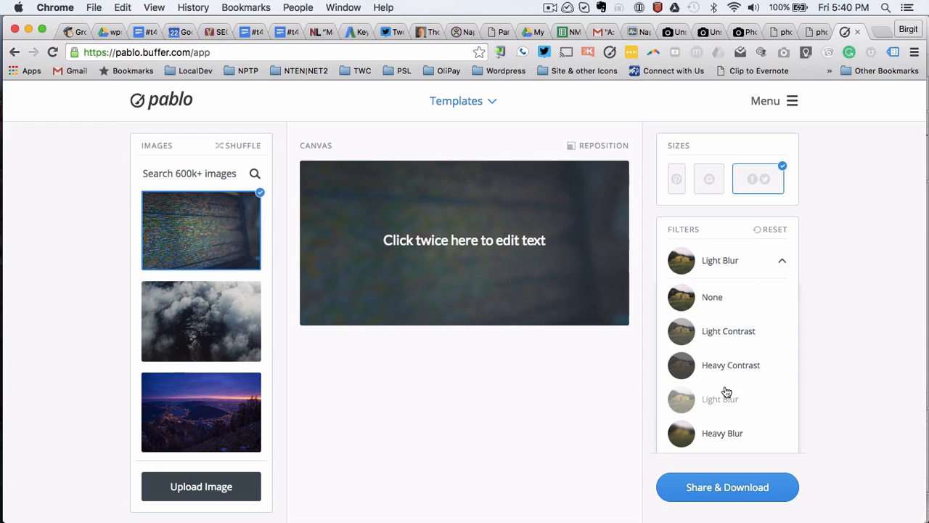
click(719, 436)
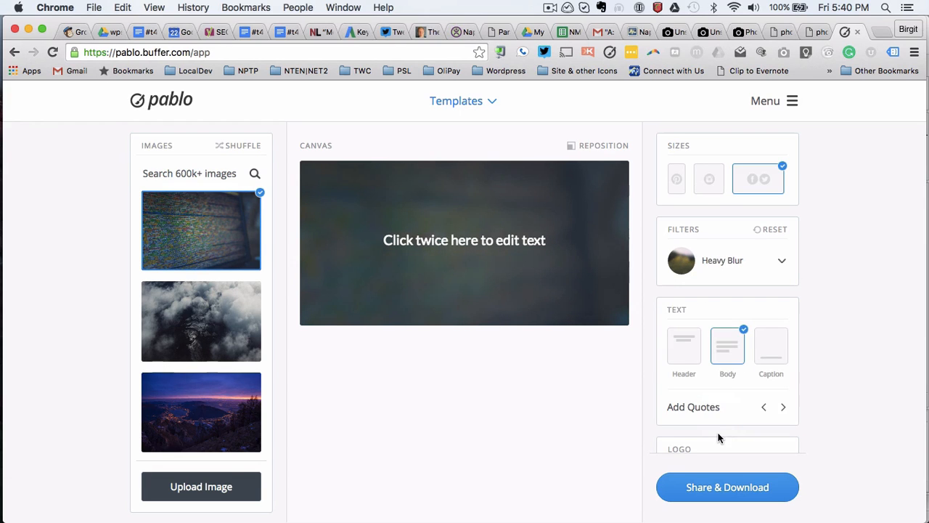
click(736, 265)
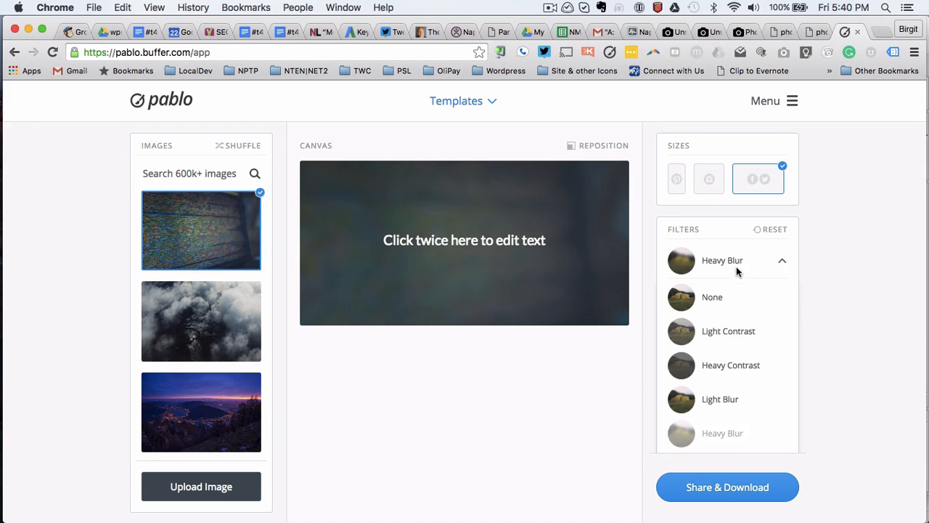
click(730, 334)
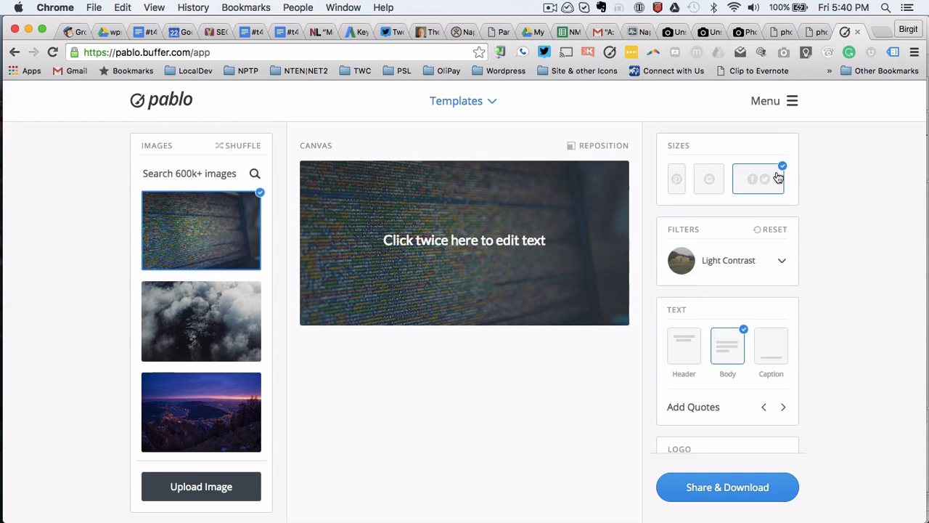
click(709, 180)
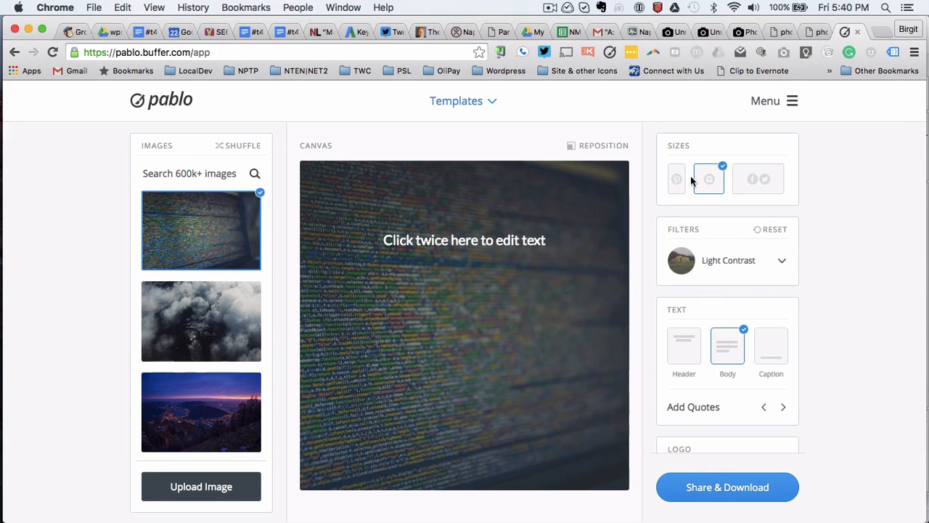
click(678, 180)
scroll(581, 315, down, 5)
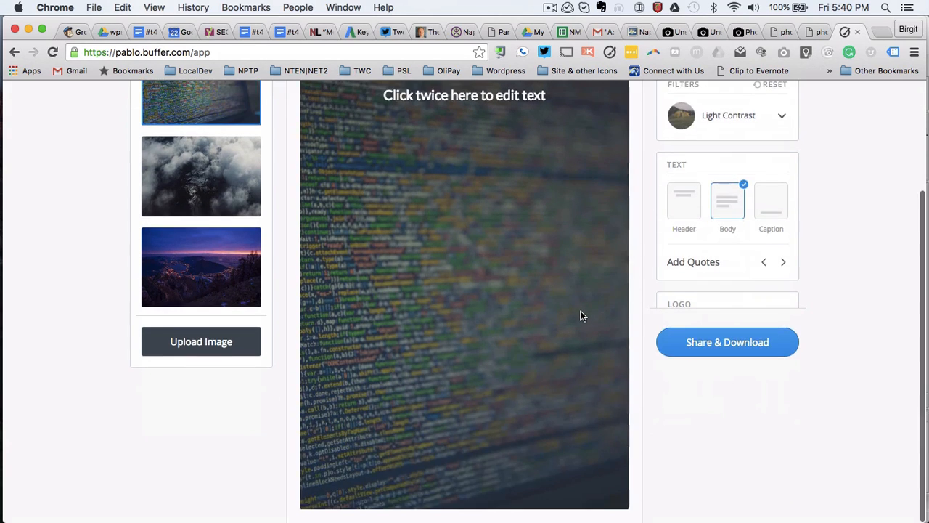
scroll(580, 315, up, 5)
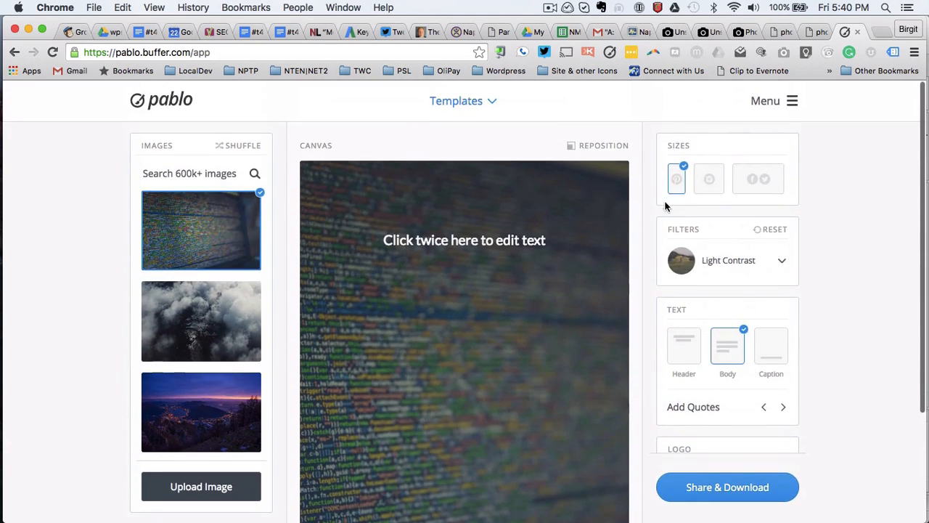
click(757, 181)
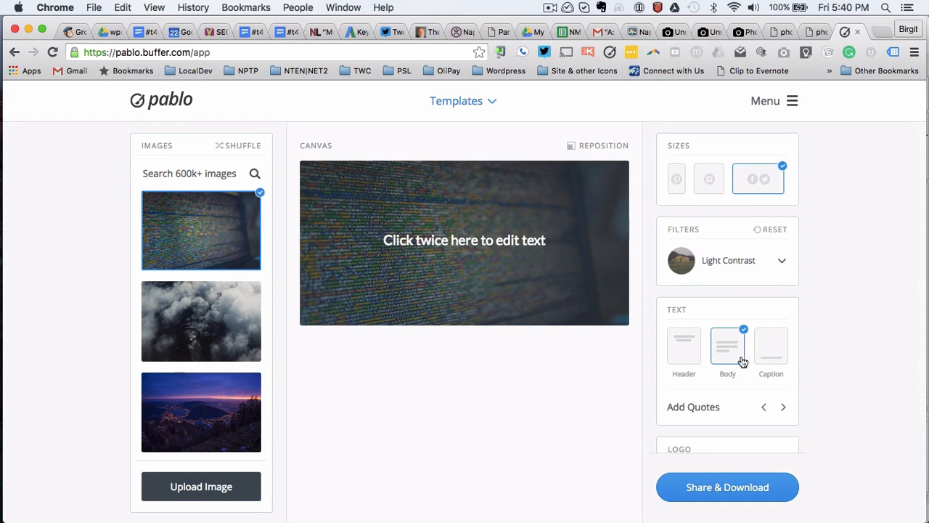
Step: Add header and caption lines and arrange text as body, header, caption top to bottom
click(690, 355)
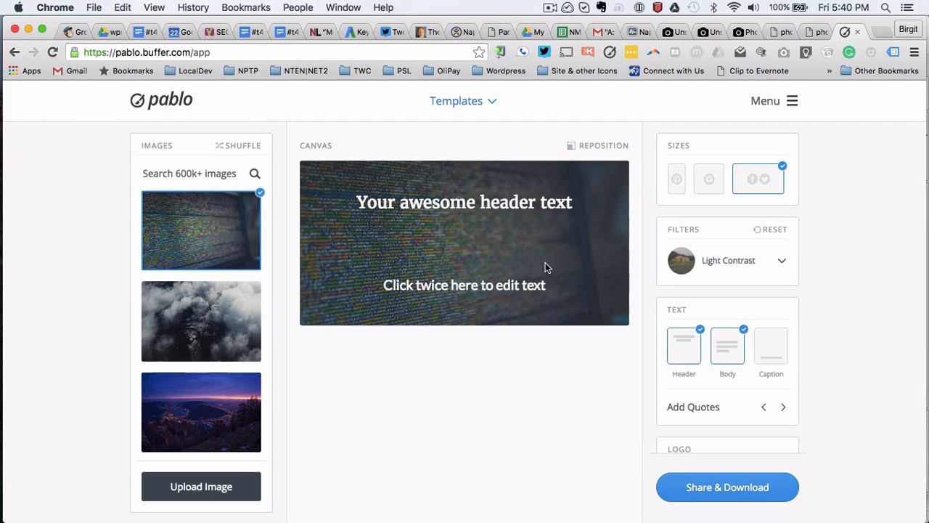
click(775, 353)
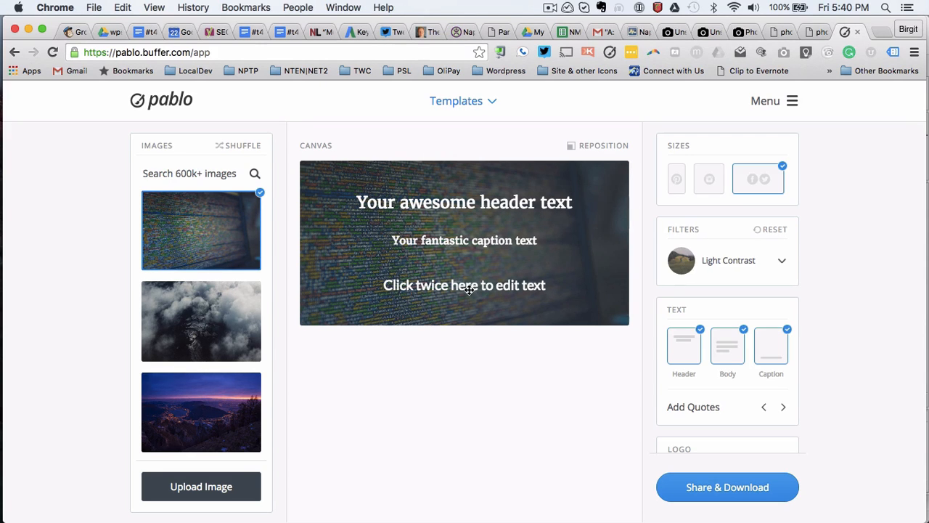
drag(469, 291, 470, 203)
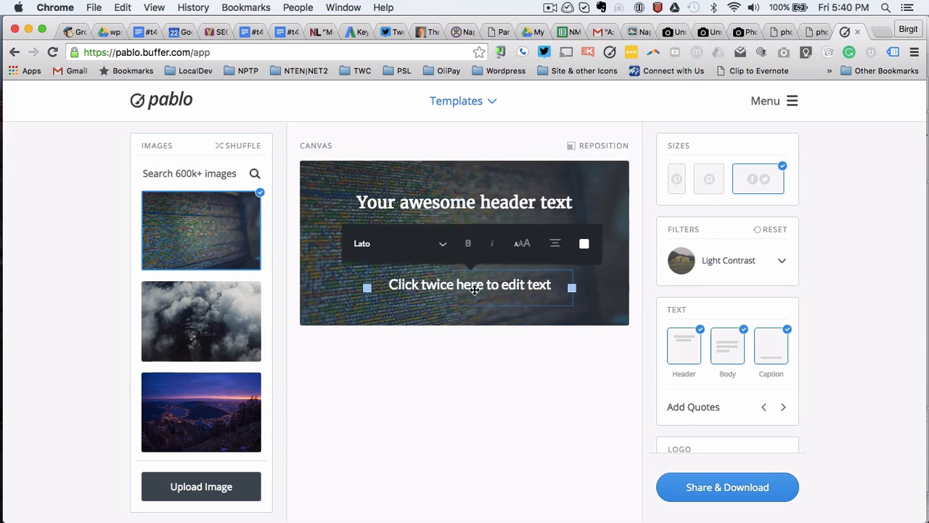
drag(475, 203, 484, 239)
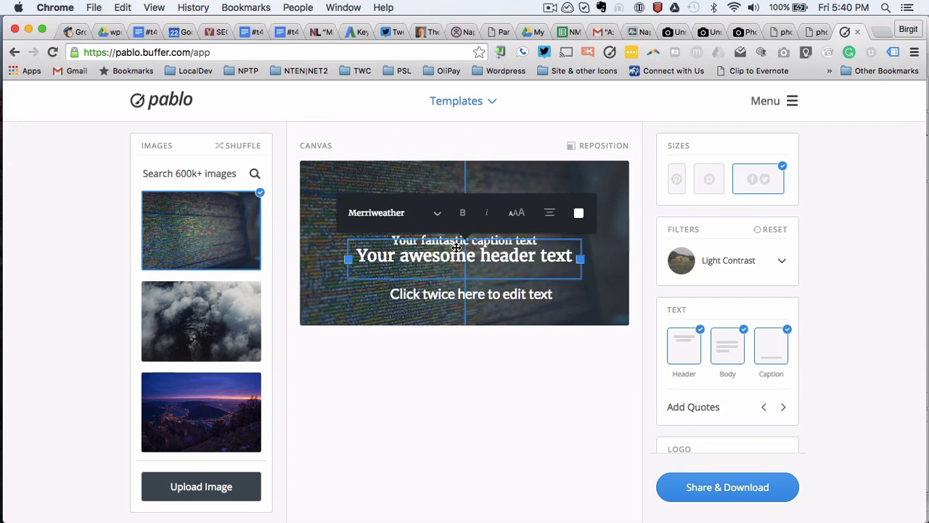
drag(447, 294, 445, 198)
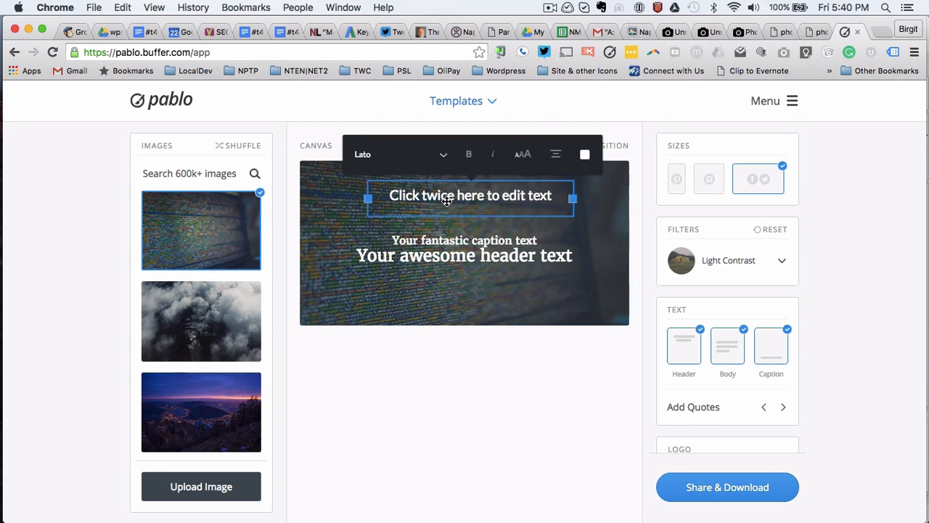
drag(447, 243, 448, 304)
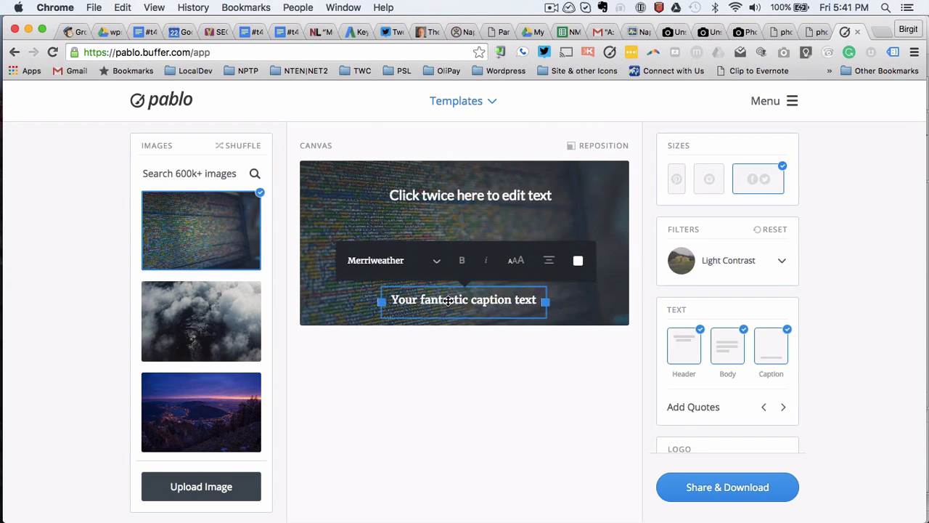
click(474, 198)
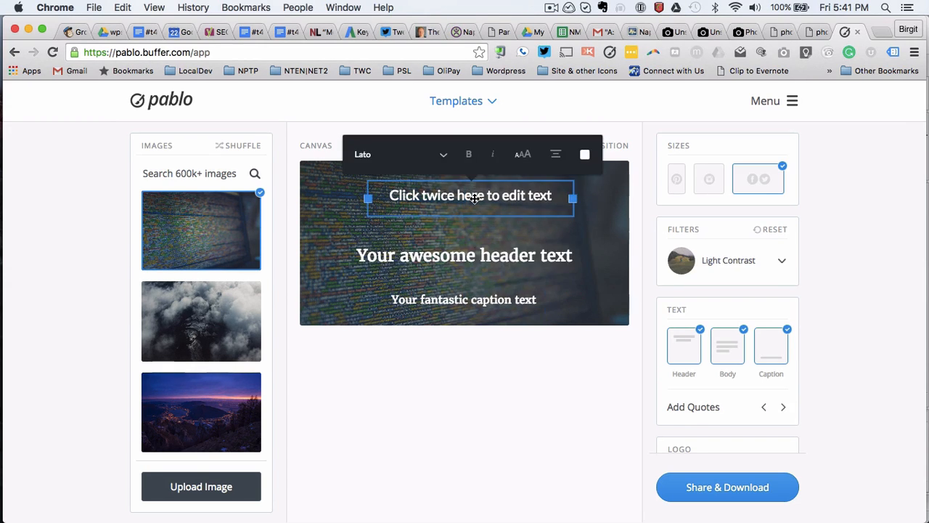
click(475, 197)
Step: Replace the top line with 'WordPress Meetup SWFL' and set it in Open Sans
drag(553, 194, 389, 195)
text(Word)
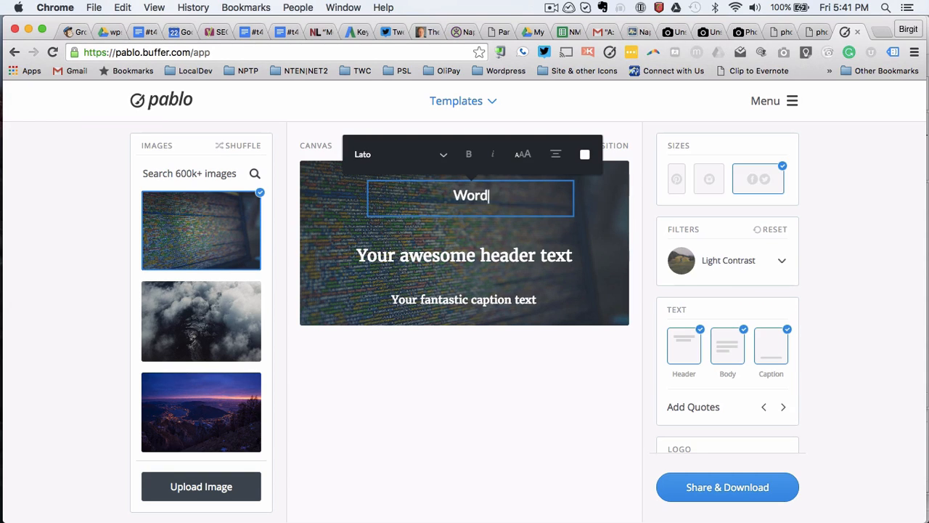
text(Press Meetup SWFL)
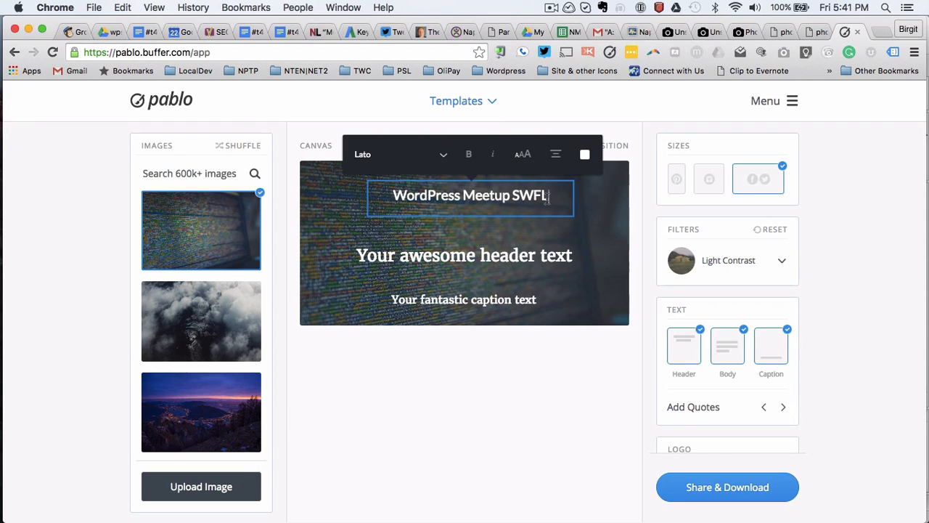
click(401, 160)
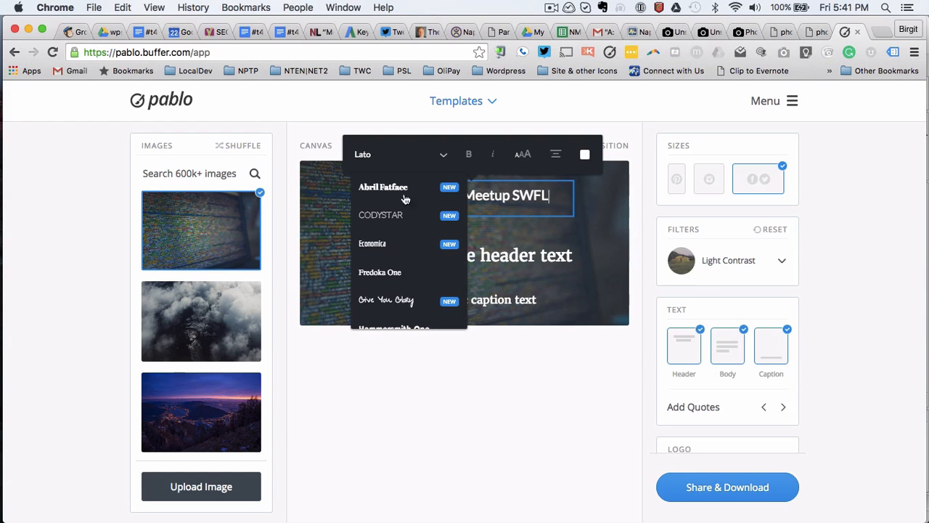
scroll(402, 283, down, 5)
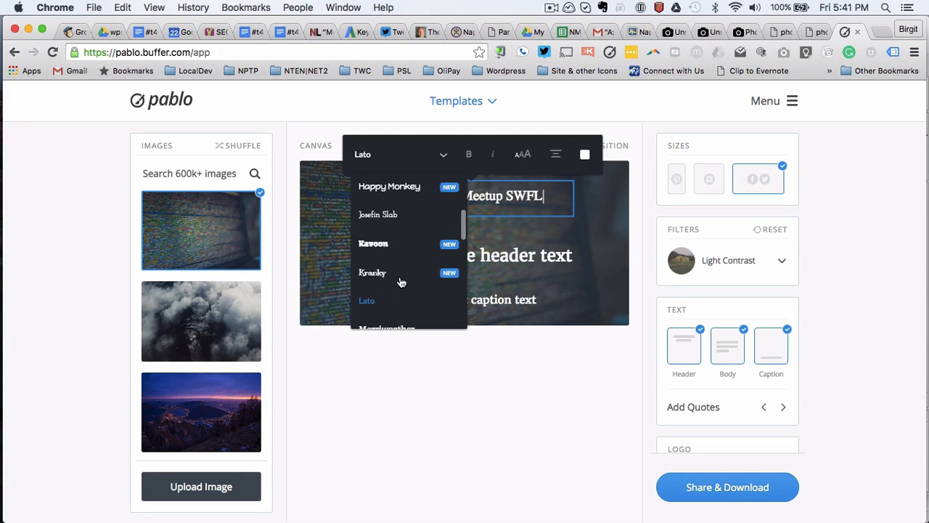
scroll(401, 283, down, 5)
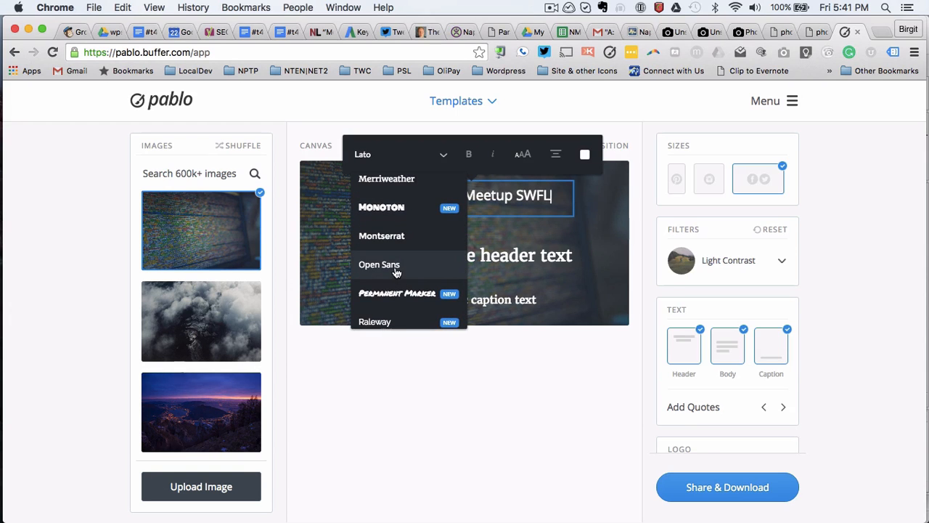
click(396, 267)
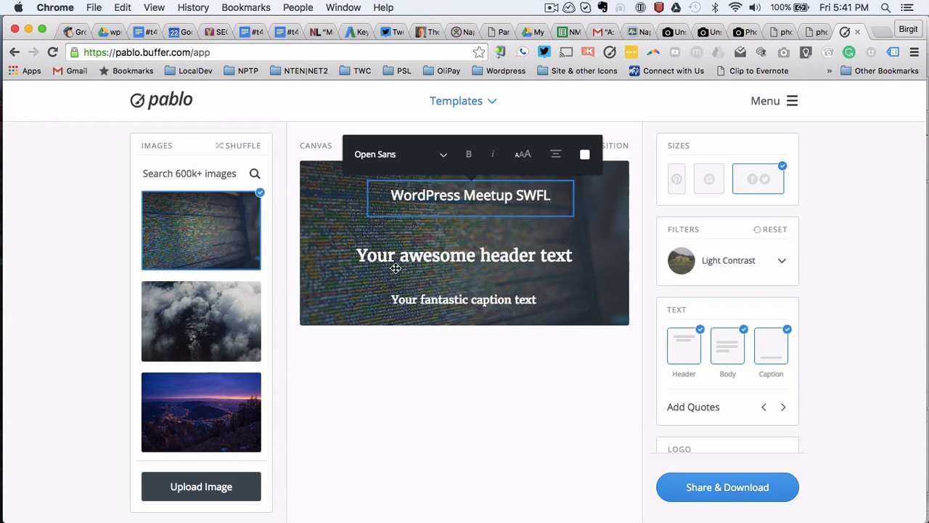
Step: Make the line bold without italic and settle its size with the AA button
click(469, 154)
click(493, 156)
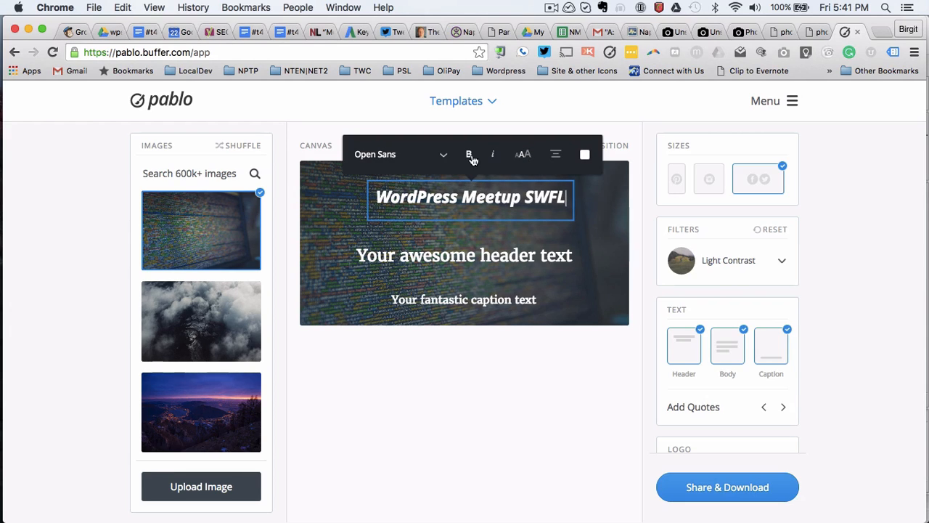
click(493, 158)
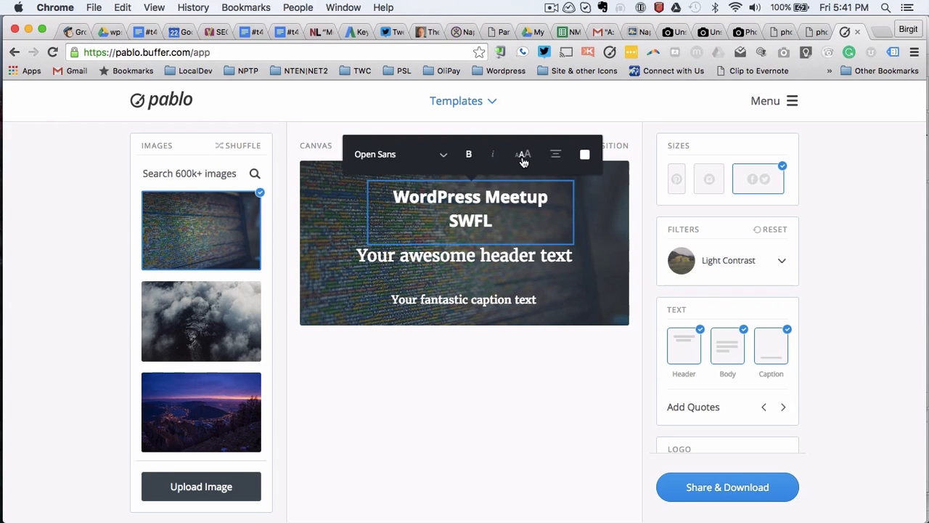
click(524, 157)
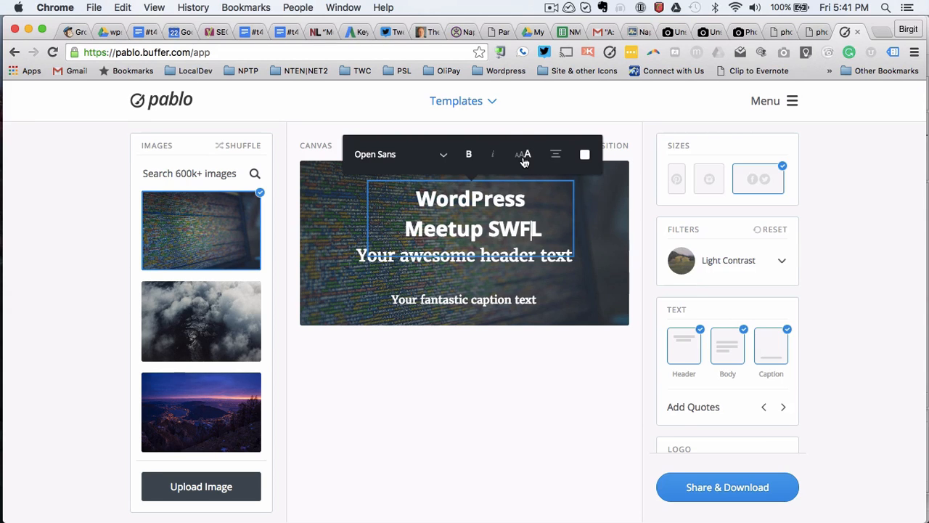
click(524, 157)
click(524, 157)
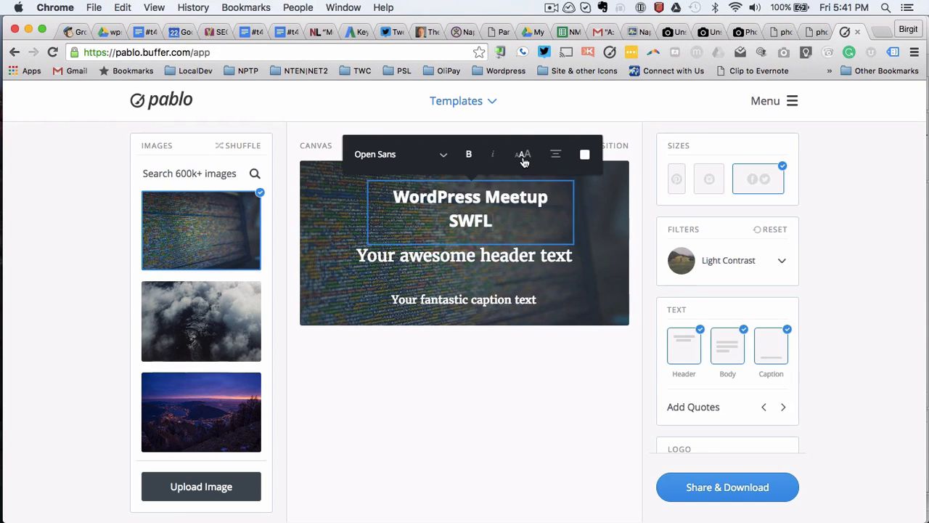
click(524, 157)
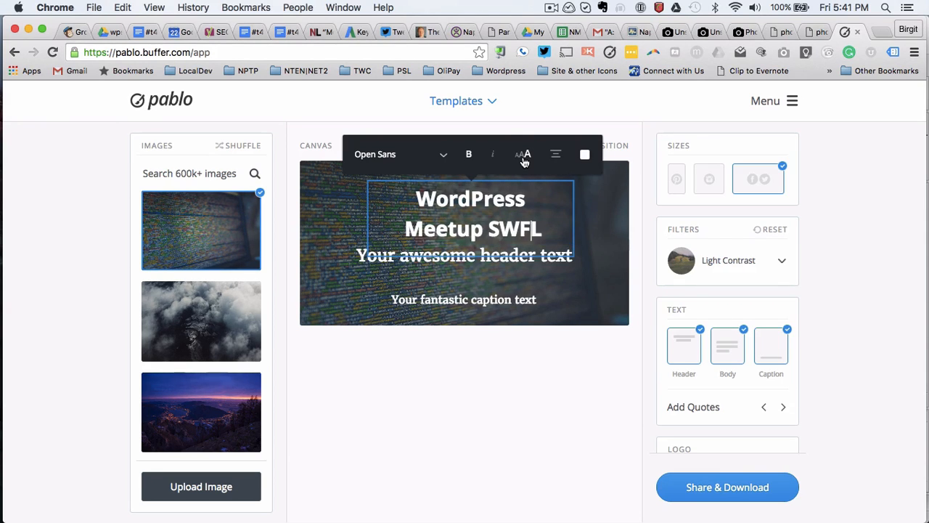
click(524, 157)
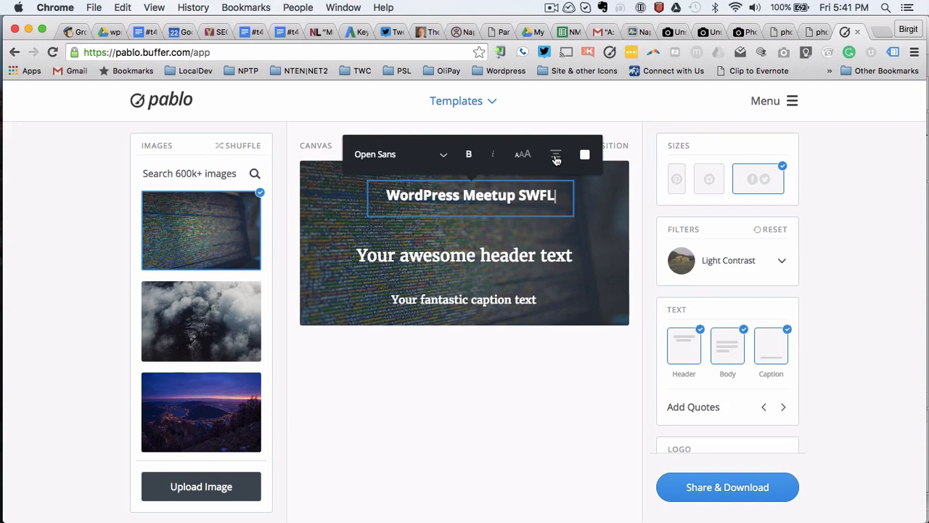
click(556, 159)
click(558, 159)
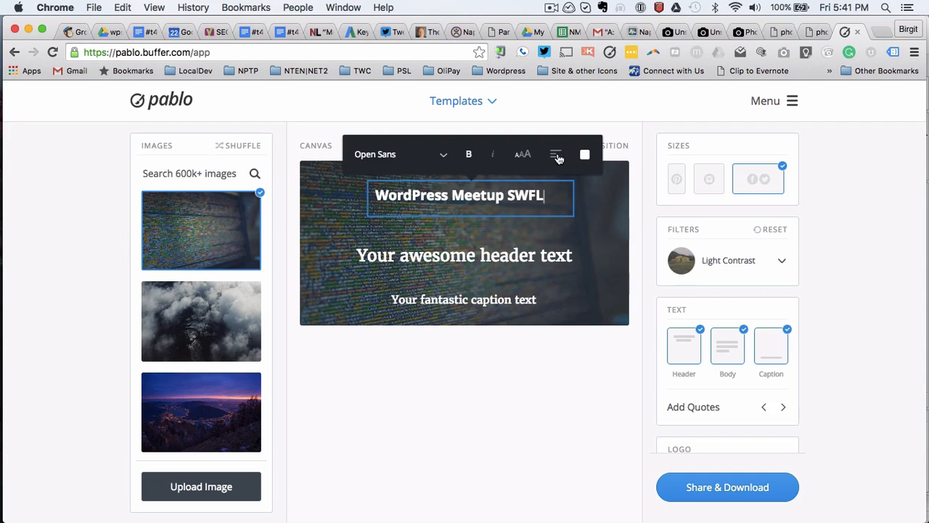
click(558, 158)
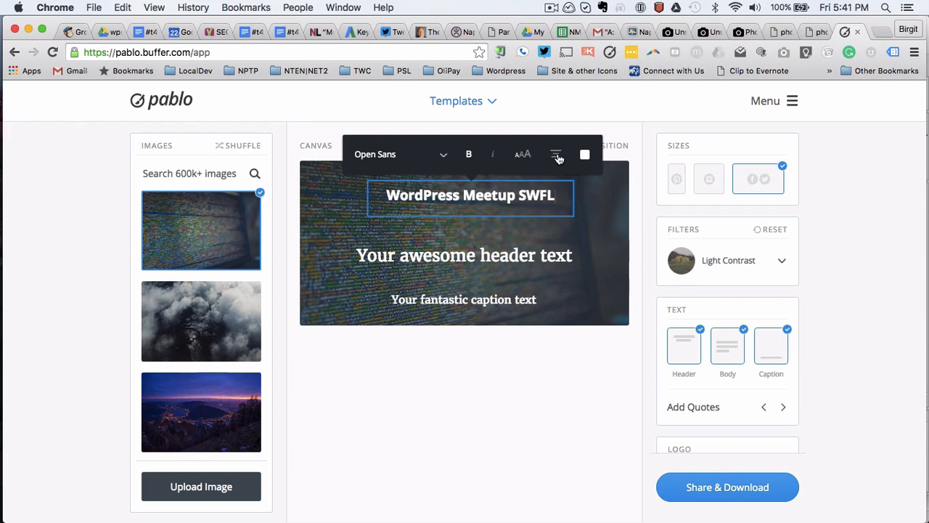
click(558, 158)
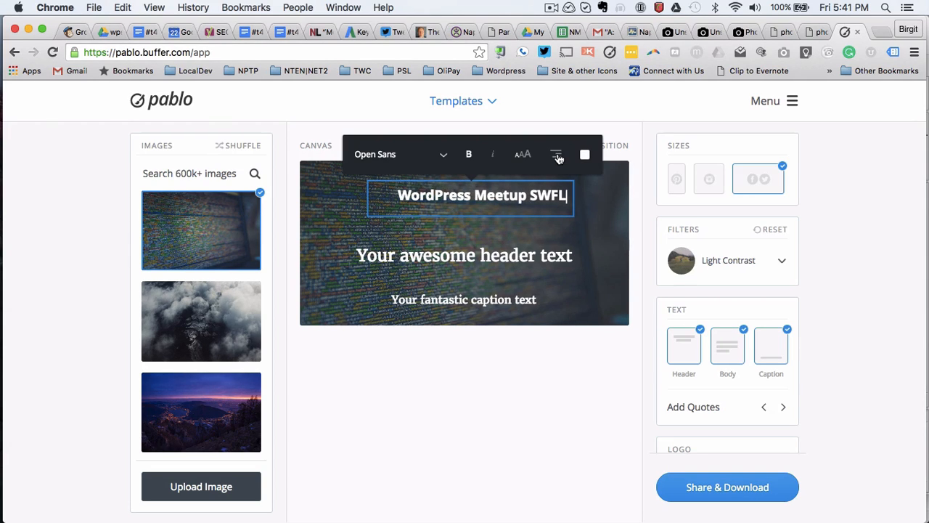
right_click(558, 157)
click(553, 162)
click(556, 159)
right_click(556, 160)
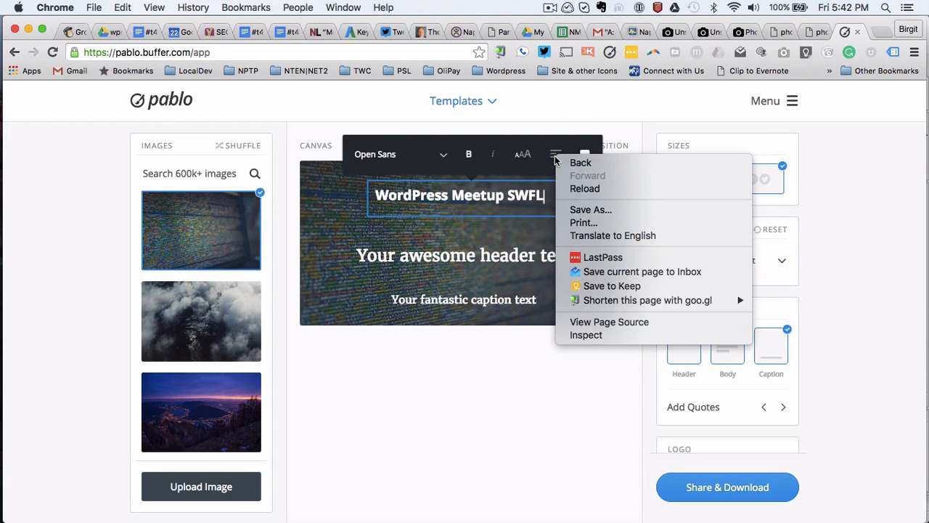
click(556, 160)
click(556, 160)
click(585, 155)
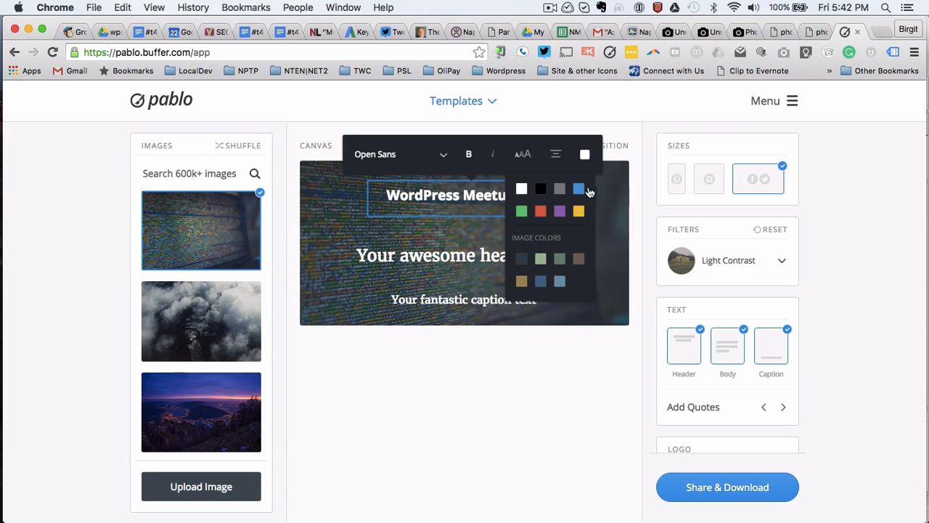
click(580, 213)
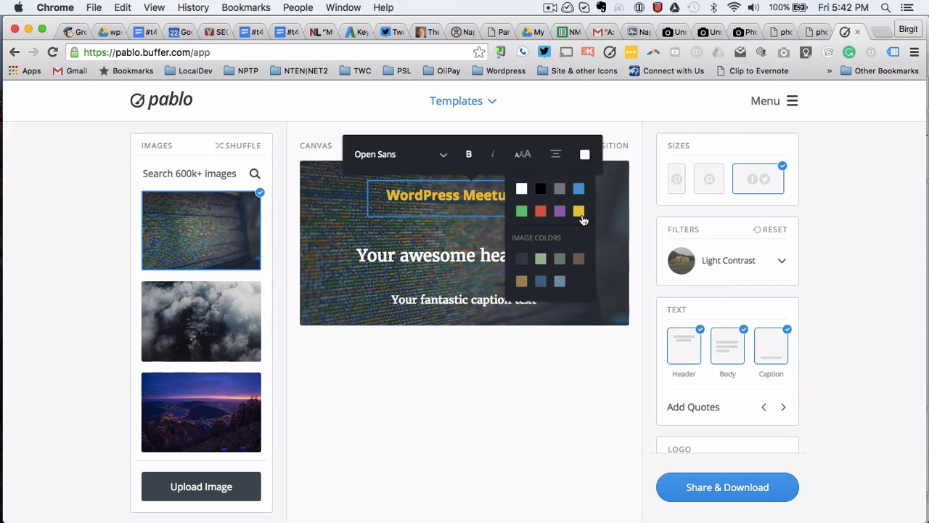
click(586, 156)
click(541, 190)
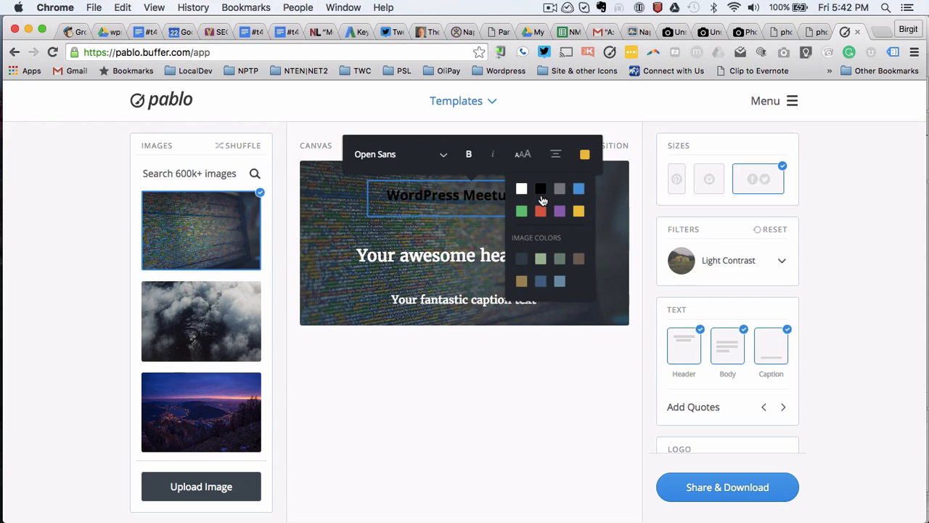
click(541, 212)
click(521, 211)
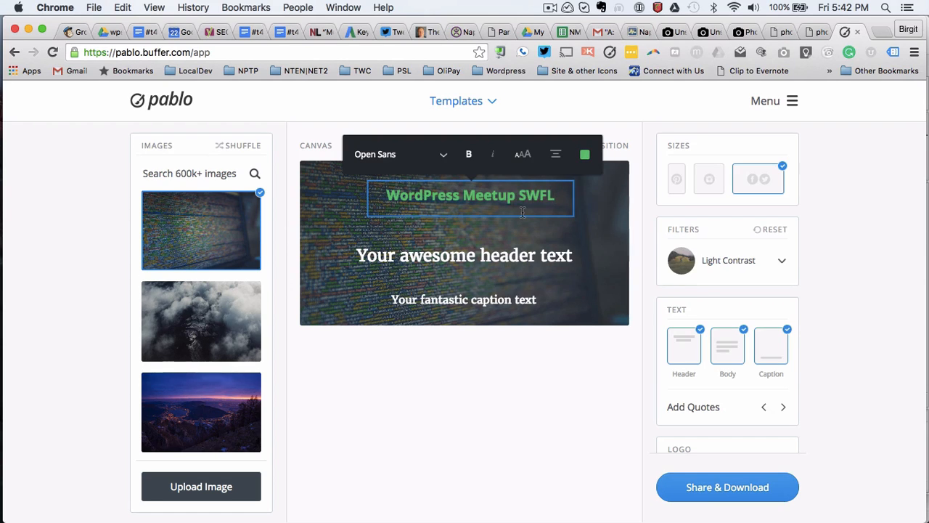
click(584, 155)
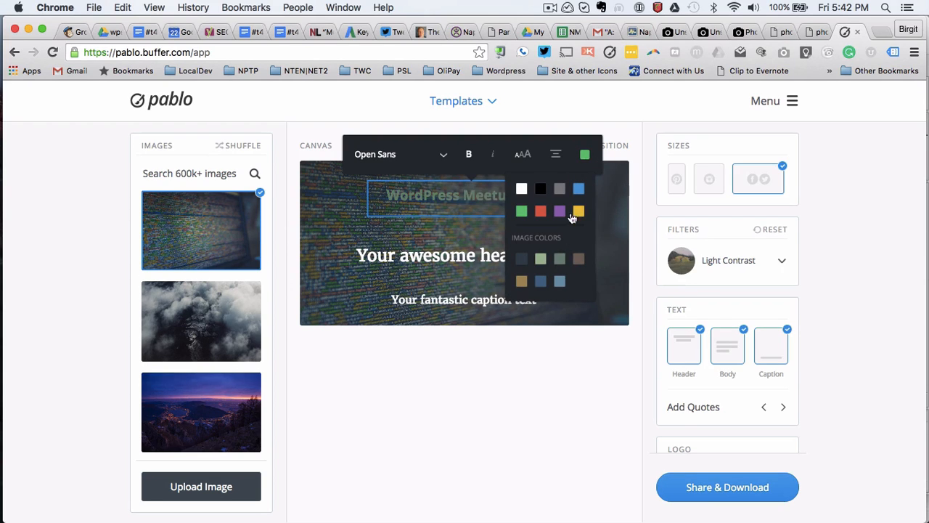
click(579, 190)
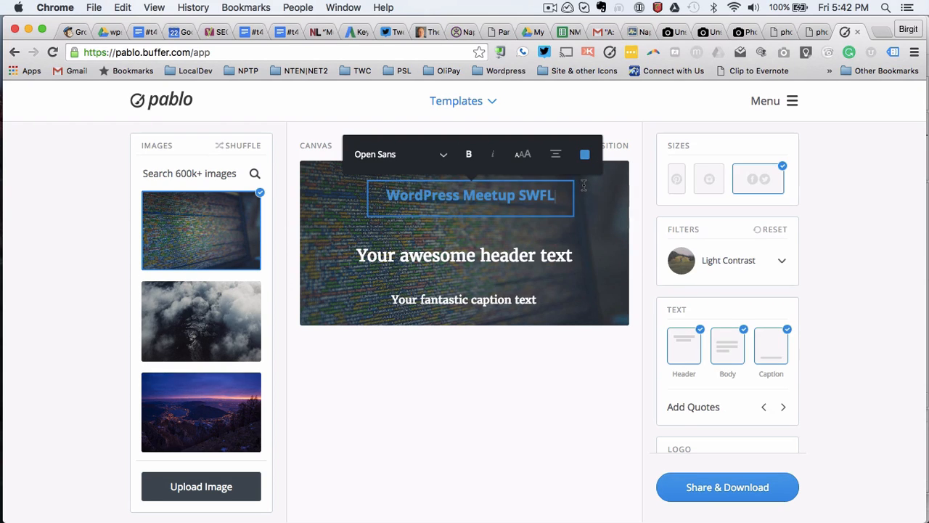
click(583, 154)
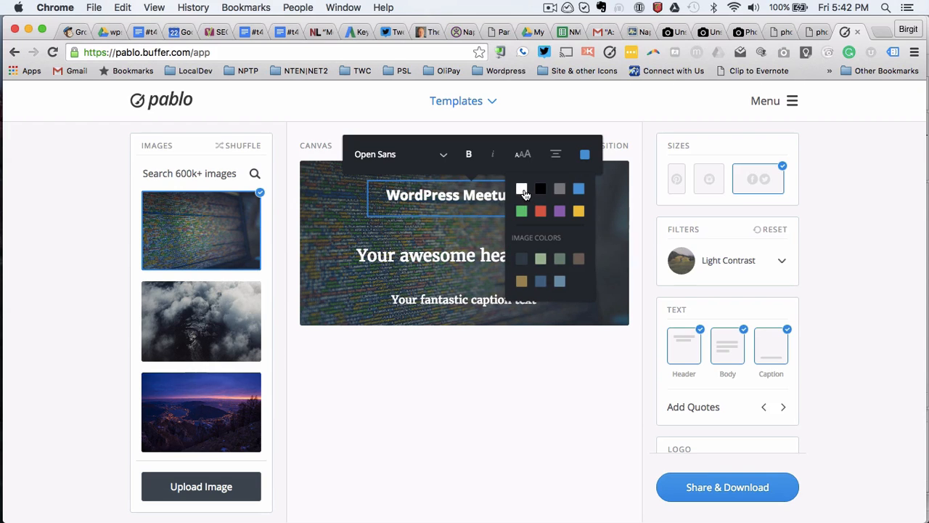
click(528, 188)
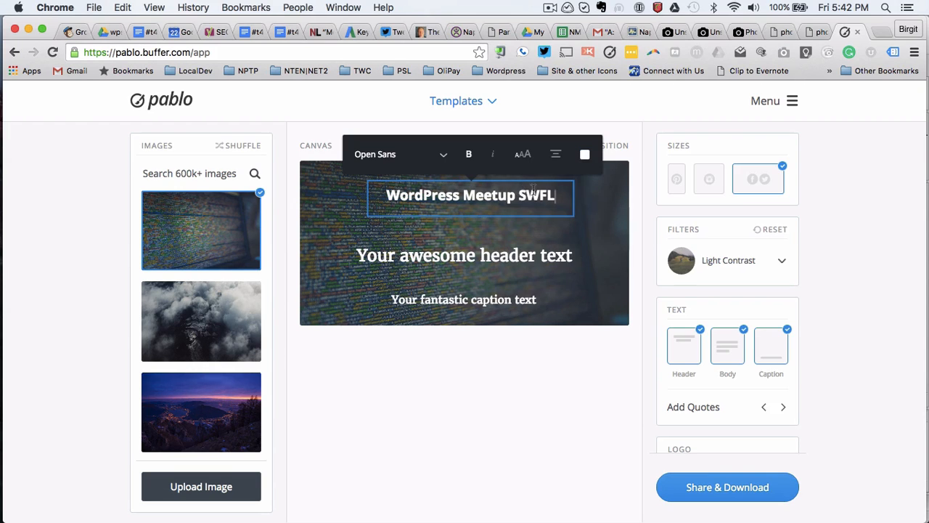
Step: Replace the caption text with 'July 26 - 6pm The Rocket Lounge, Downtwon Fort Myers'
click(557, 265)
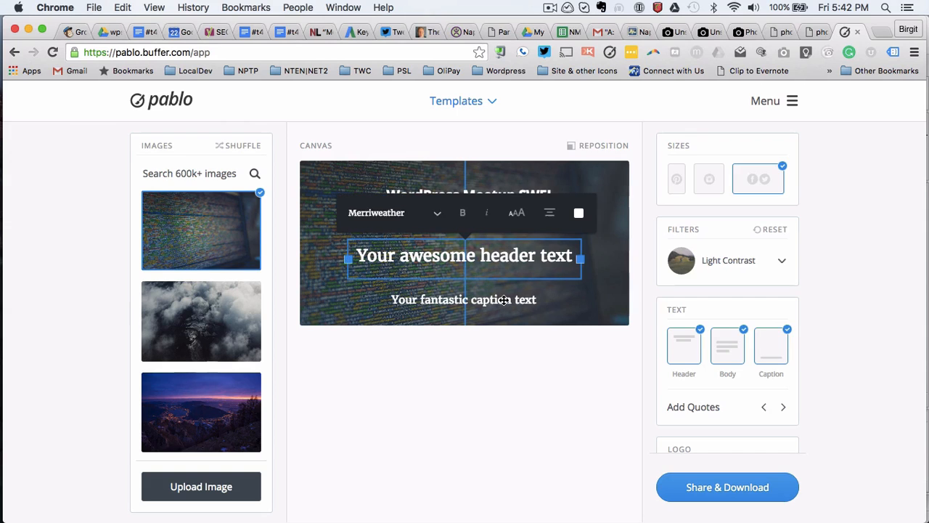
click(503, 300)
drag(541, 300, 392, 300)
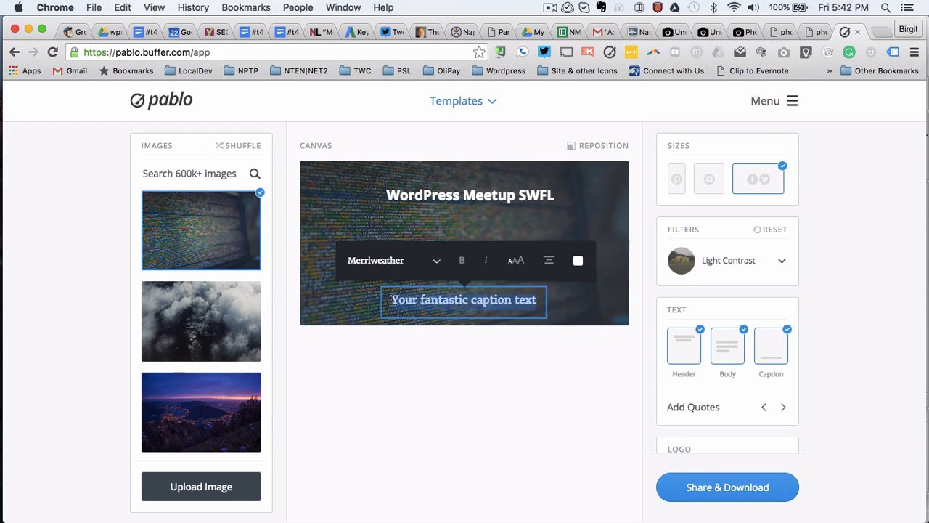
text(The Rocket )
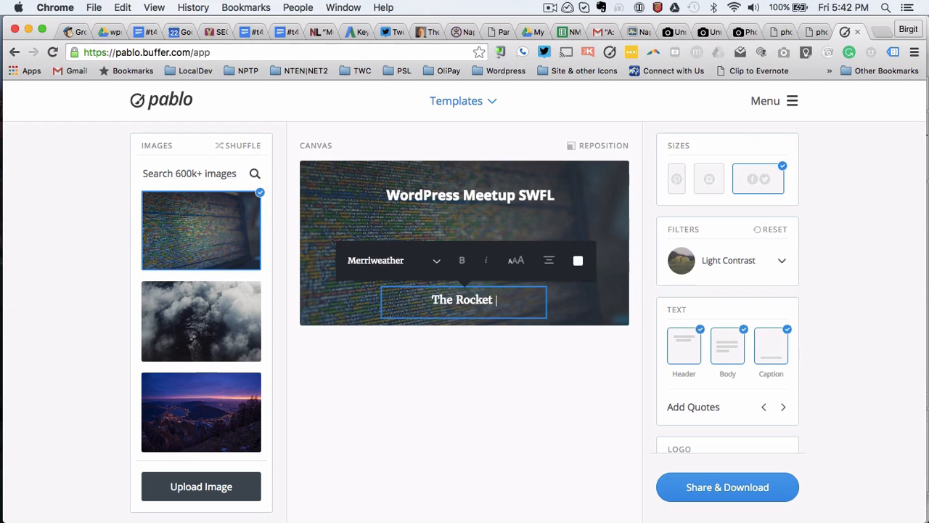
text(Lounge)
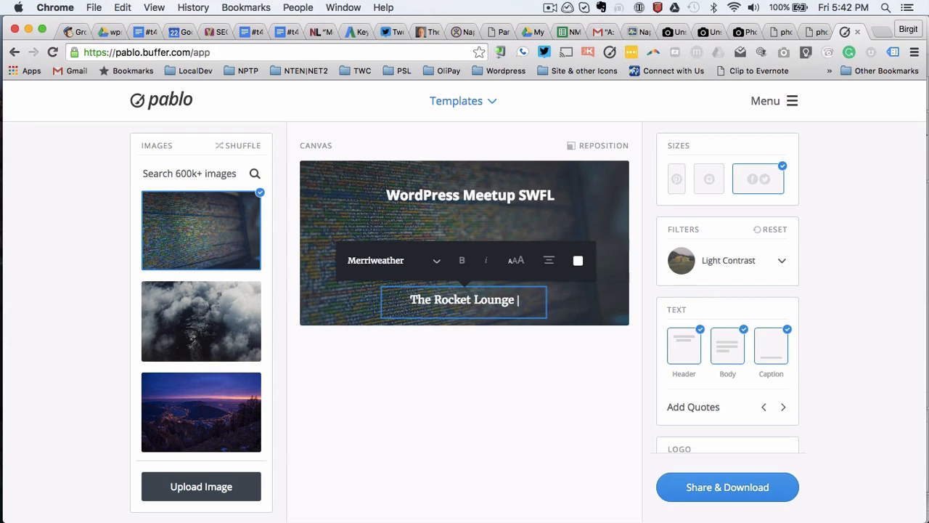
key(BackSpace)
text(, D)
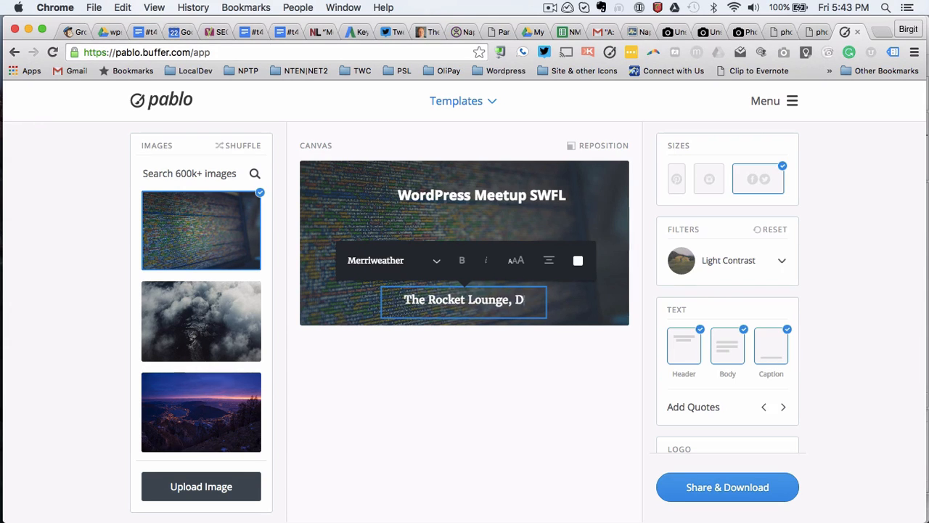
text(owntwon Fo)
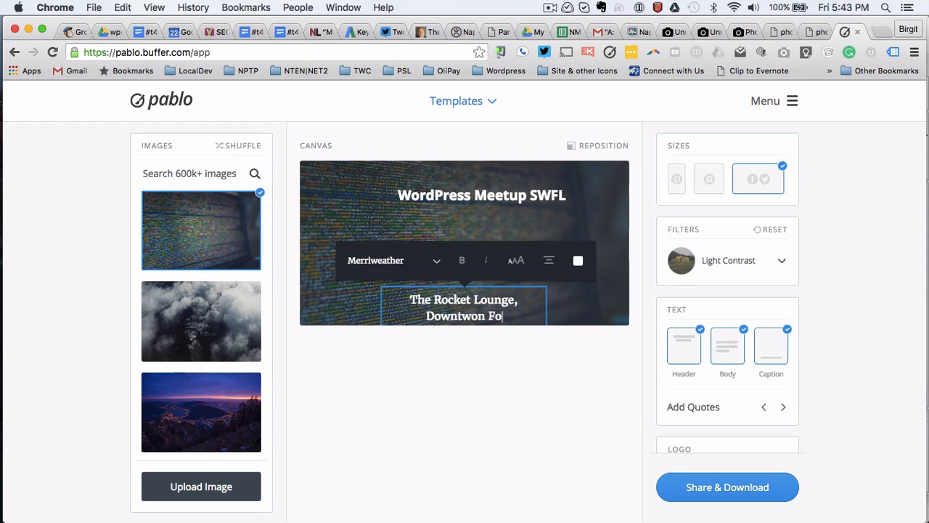
text(rt Myers)
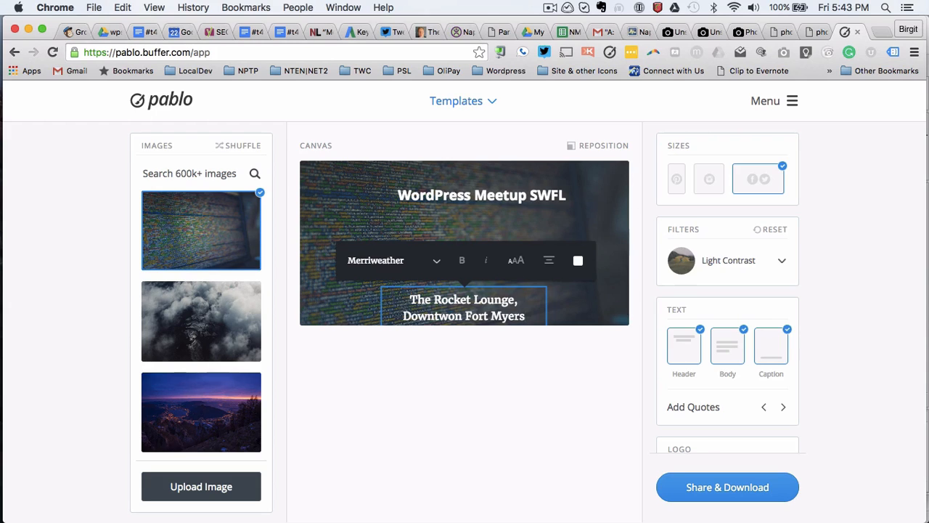
click(411, 301)
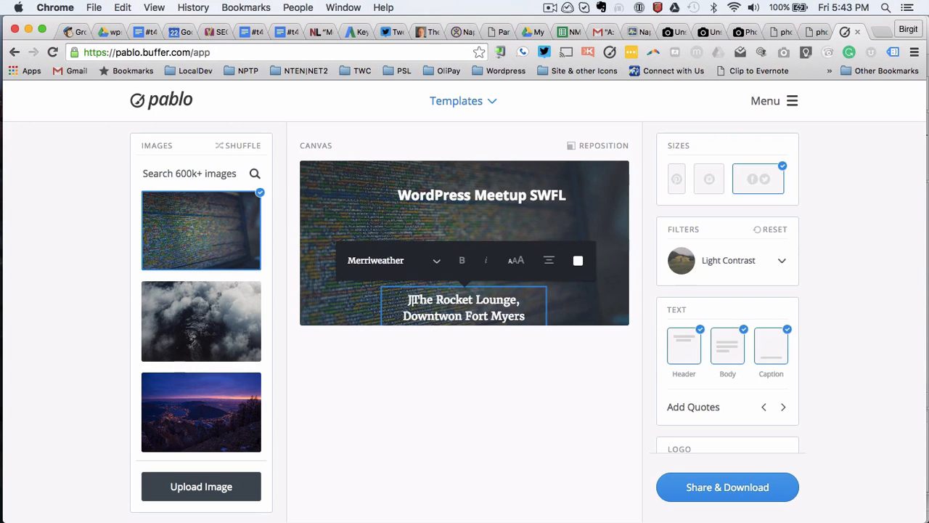
text(July 26)
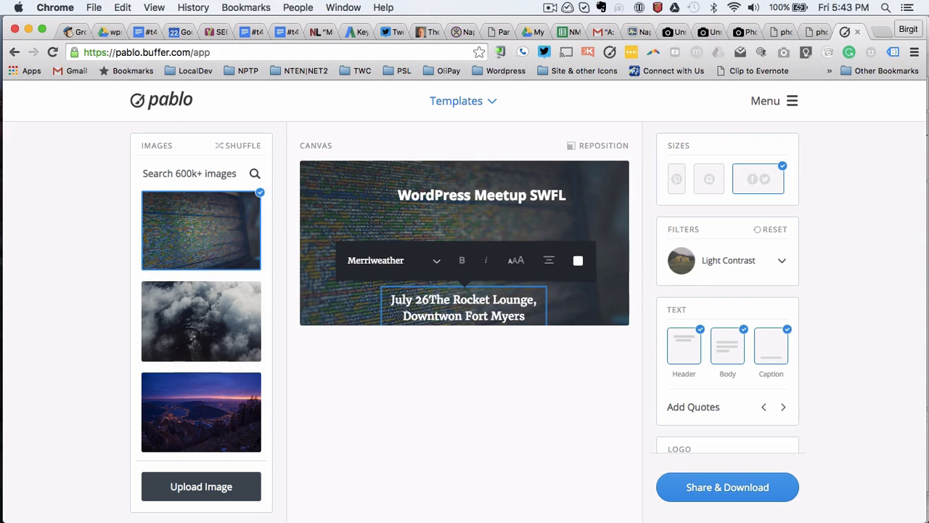
text( - 6pm)
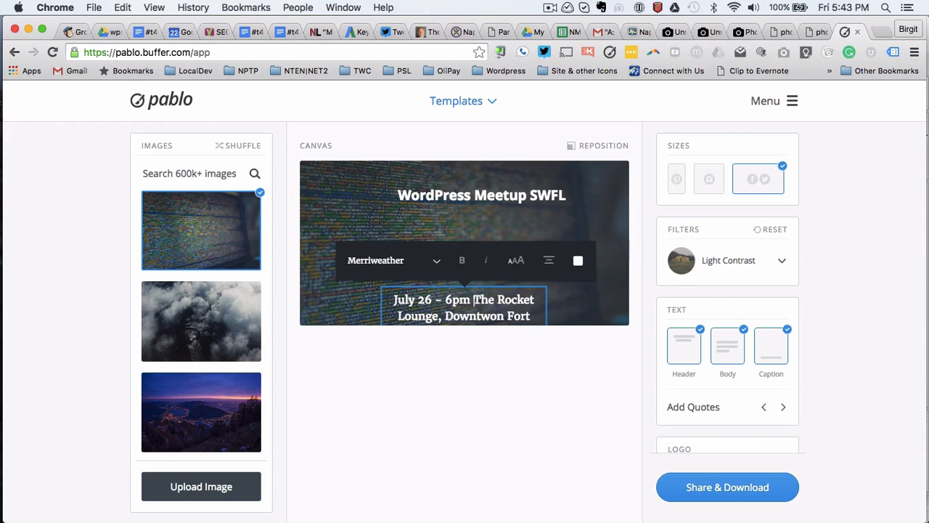
Step: Widen the event details box to full width, move it below the header, and break after 6pm
click(593, 302)
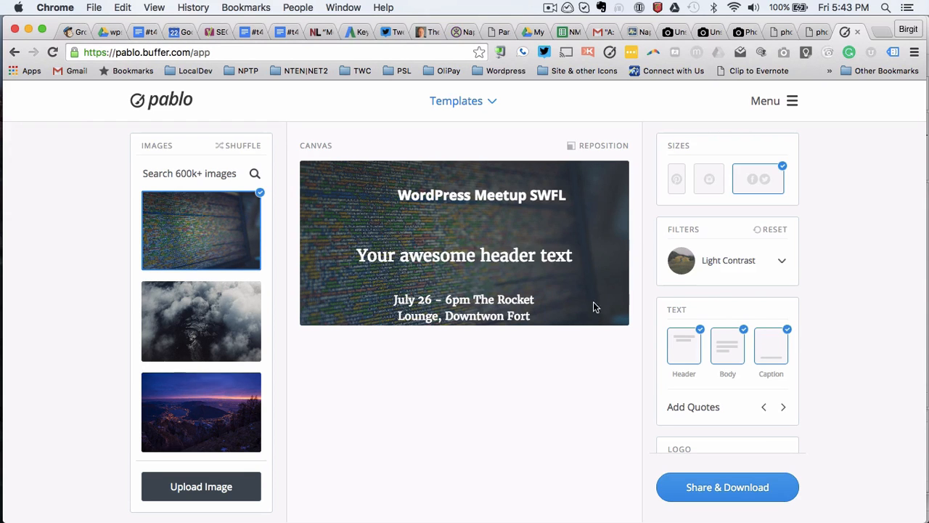
click(521, 311)
drag(546, 318, 629, 314)
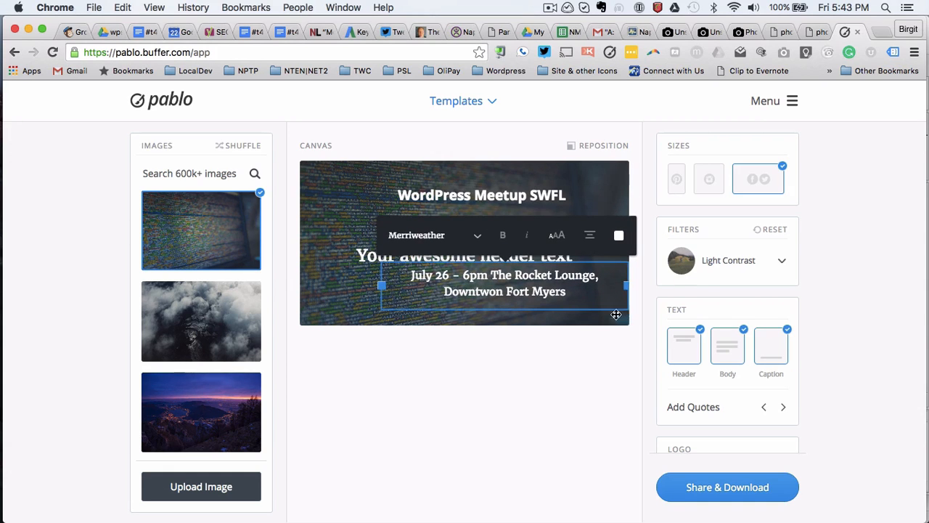
drag(380, 286, 299, 285)
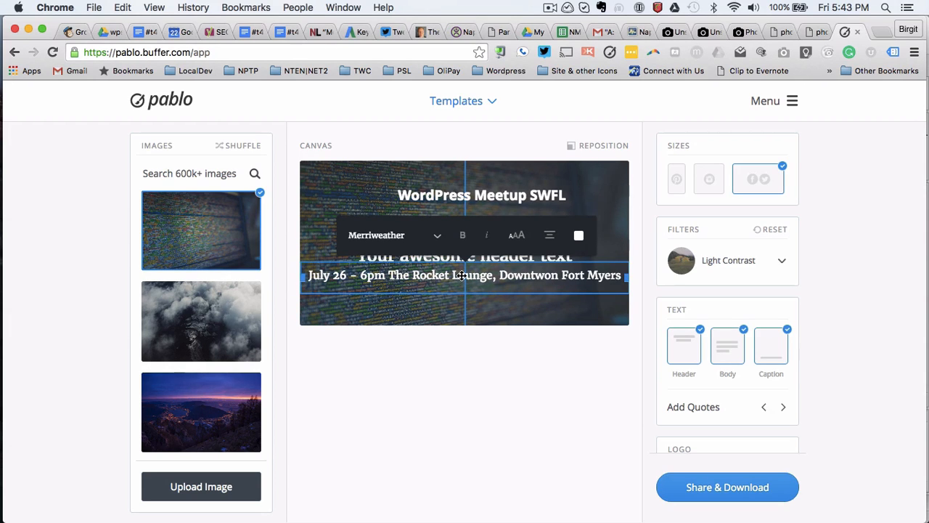
drag(461, 276, 461, 291)
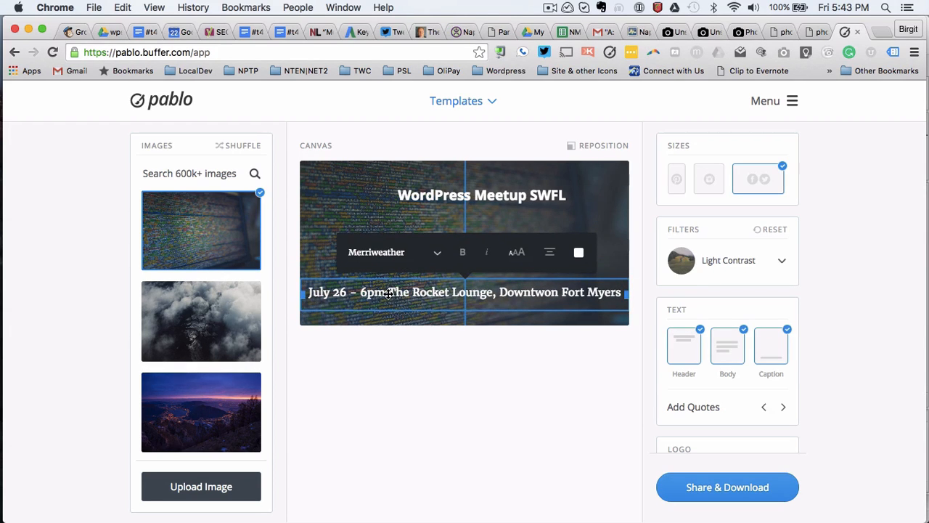
click(389, 293)
key(Return)
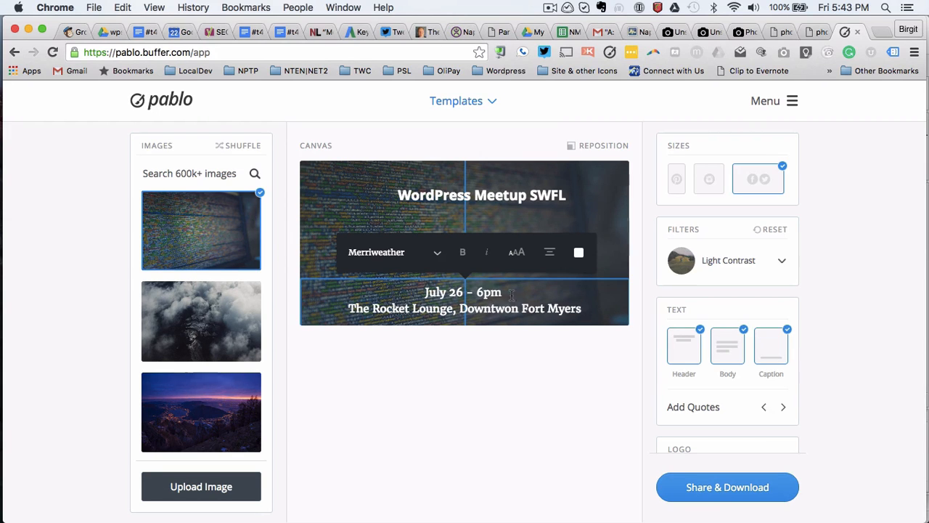
click(612, 248)
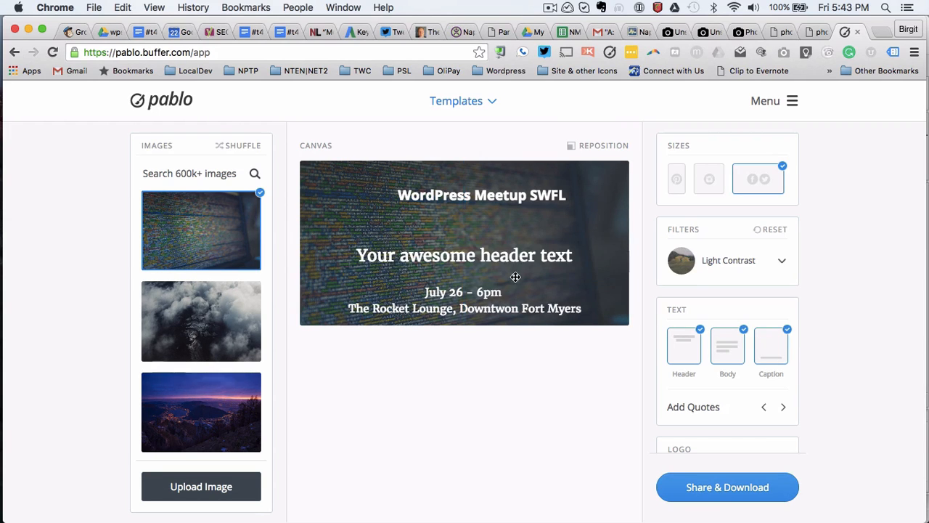
Step: Stretch the WordPress Meetup SWFL title box to full canvas width and centre its text
click(475, 194)
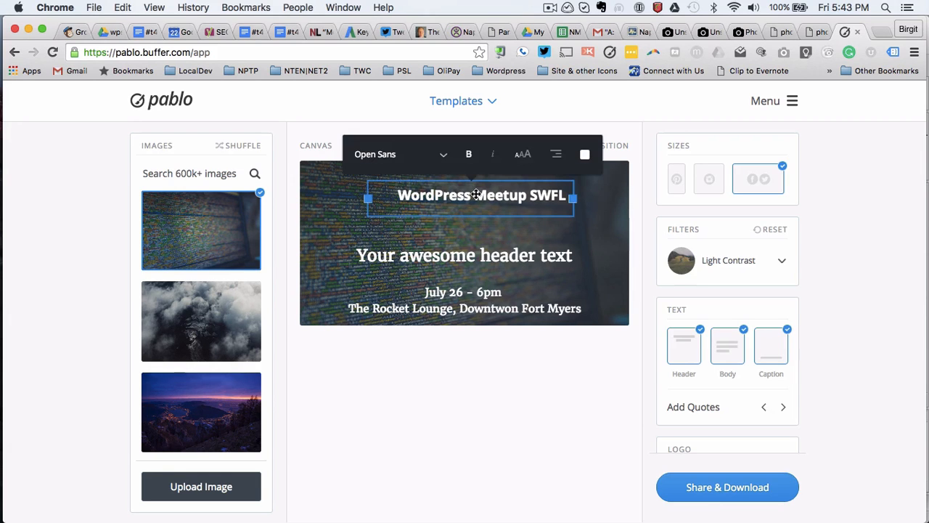
drag(587, 196, 628, 199)
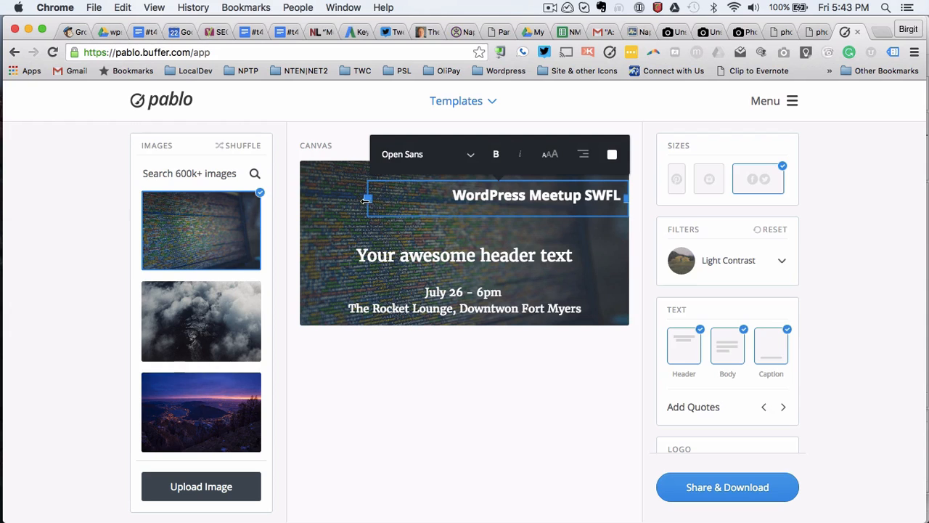
drag(367, 199, 301, 199)
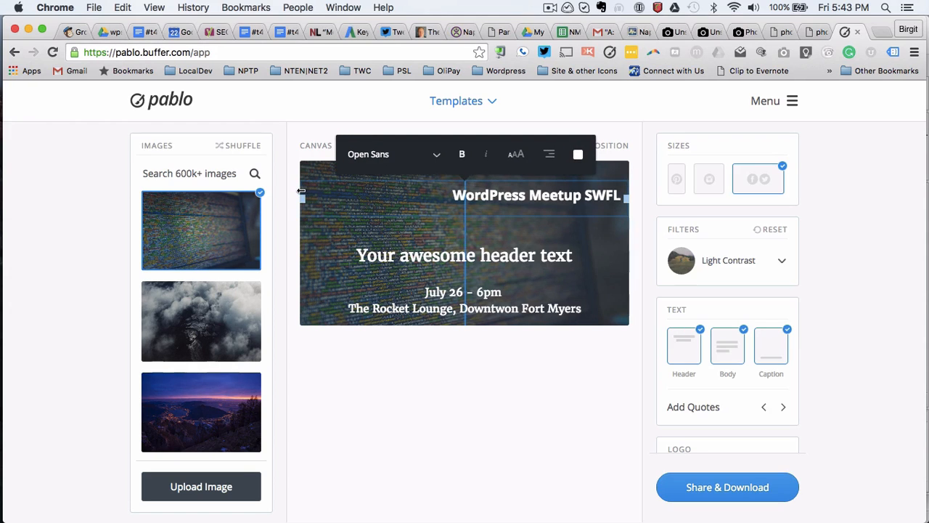
click(510, 249)
click(522, 193)
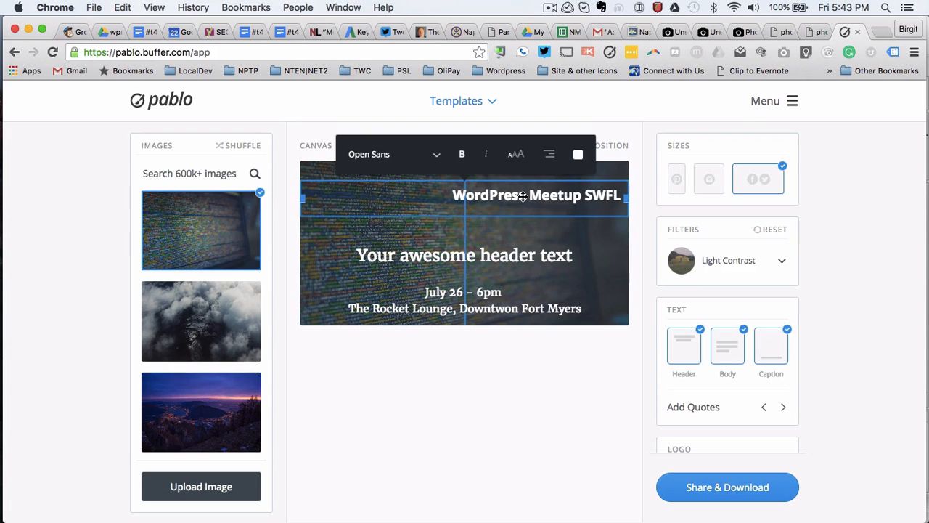
click(552, 163)
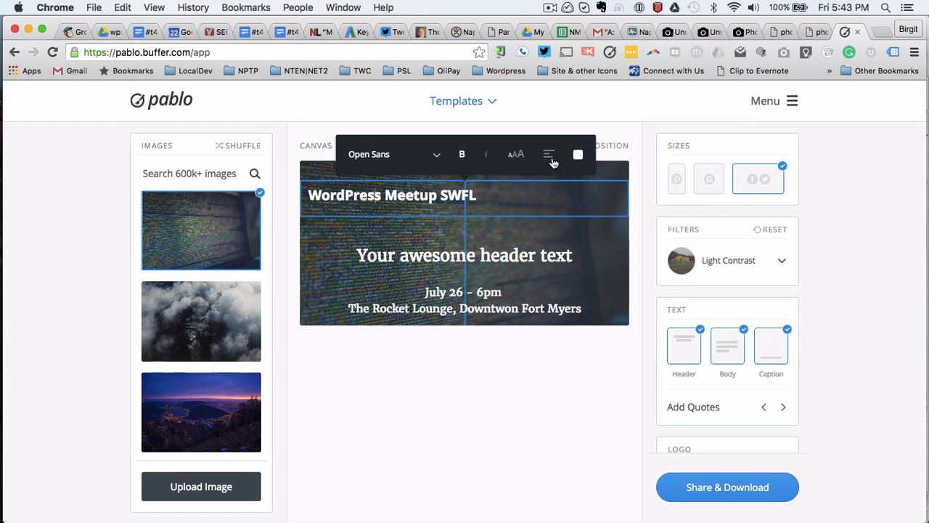
click(551, 162)
click(558, 236)
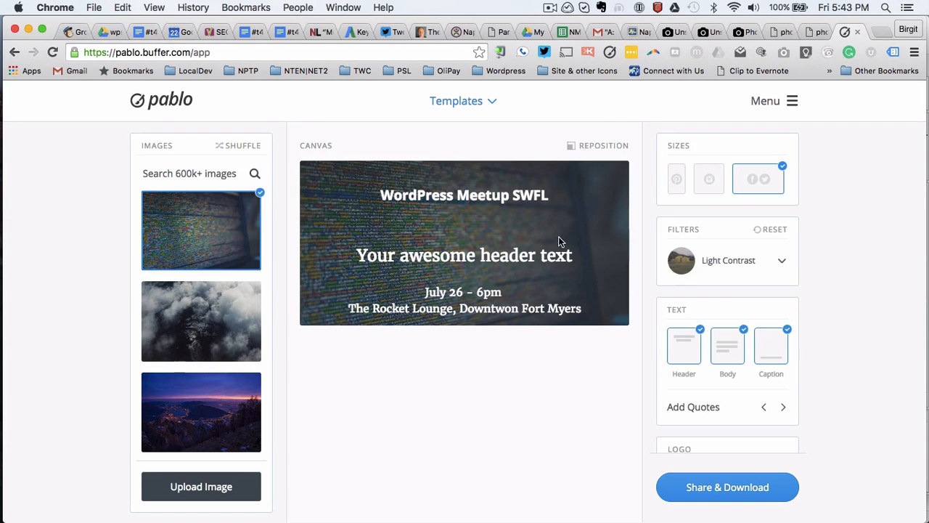
Step: Move the placeholder header up slightly and select all its text for replacement
drag(494, 263, 494, 243)
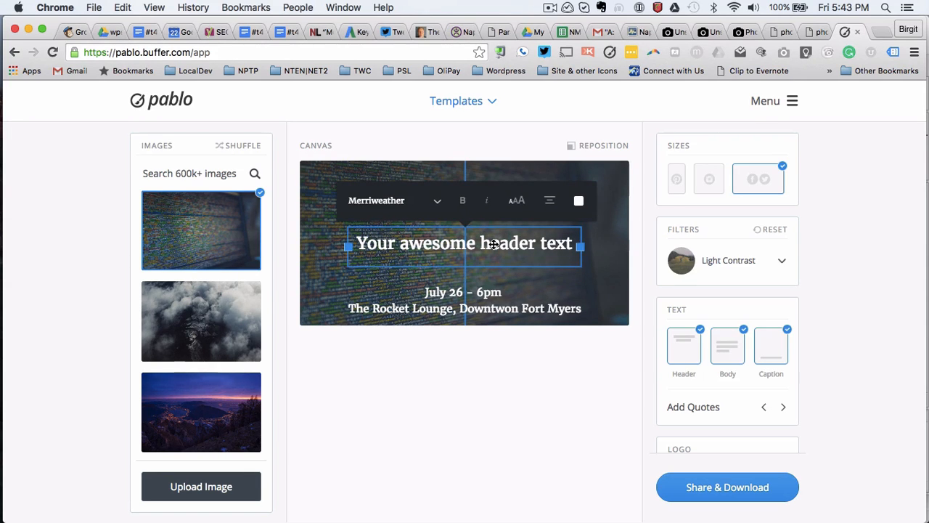
click(578, 283)
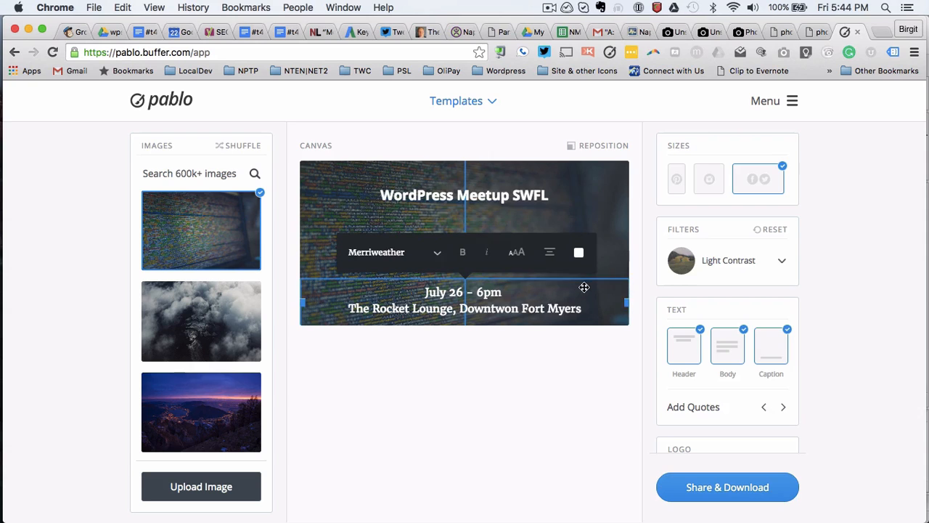
click(548, 219)
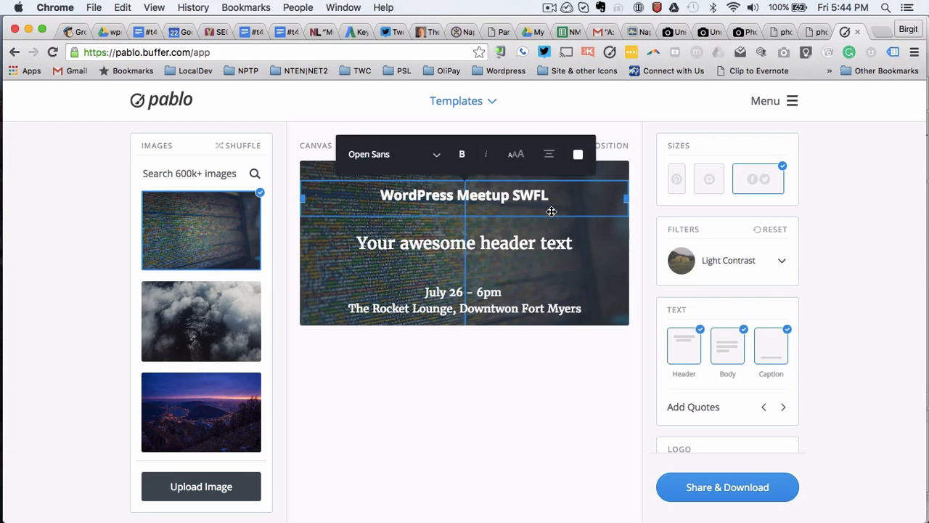
click(528, 249)
click(527, 249)
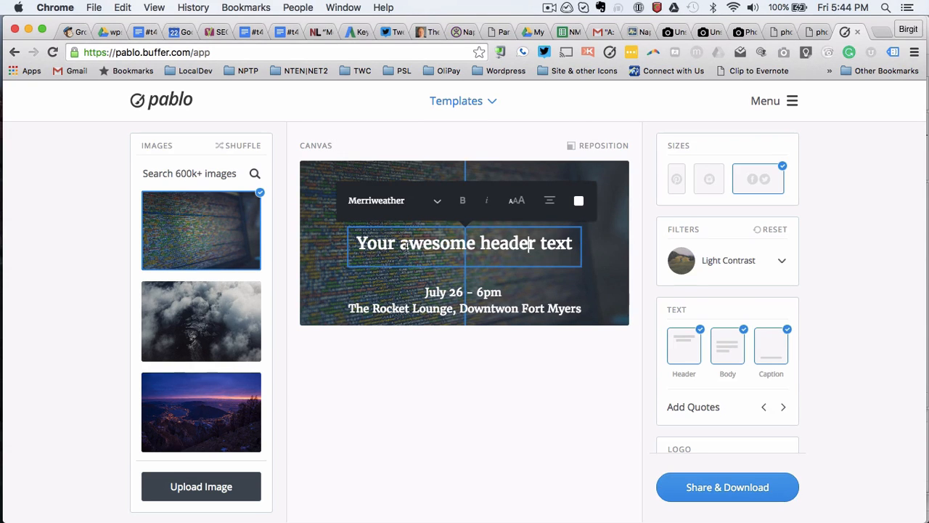
drag(356, 245, 573, 249)
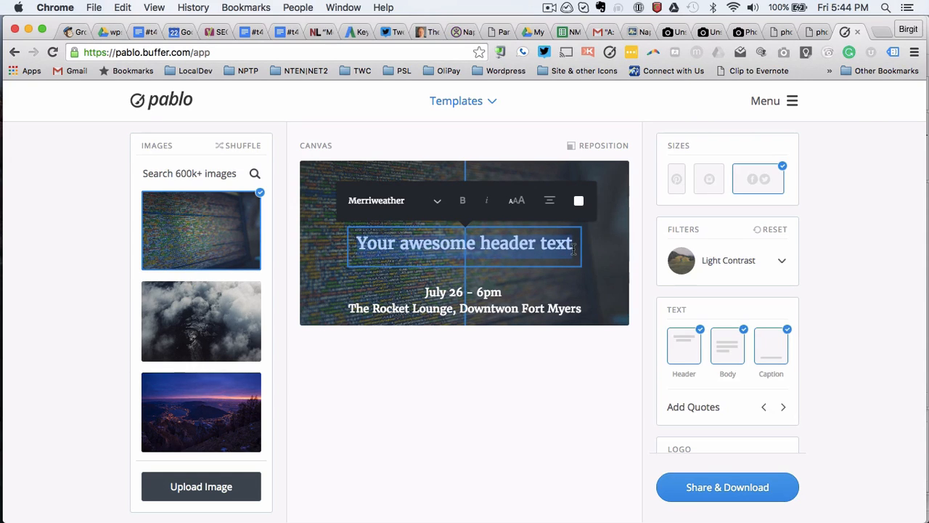
Step: Replace the header with 'Setting up a Dev Environment for First time programmers'
text(Seein)
key(BackSpace)
key(BackSpace)
key(BackSpace)
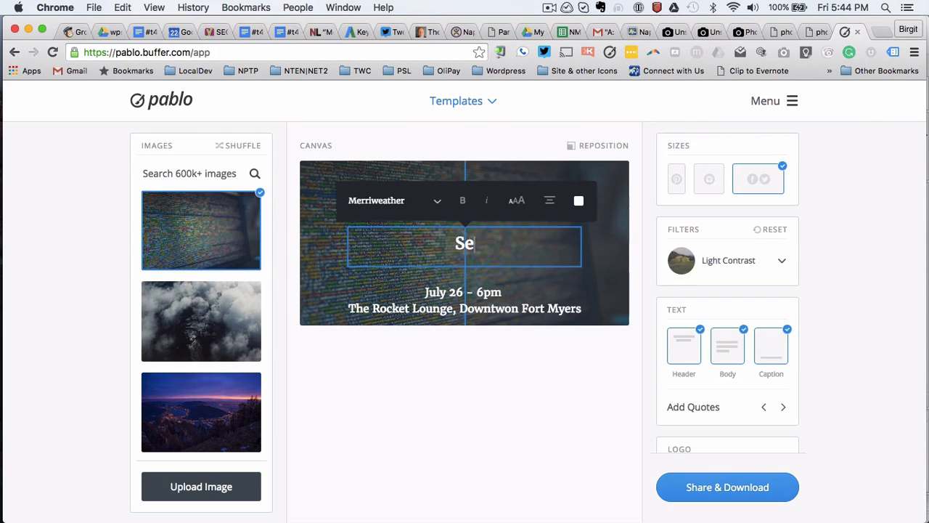
text(tting u)
key(BackSpace)
text(up)
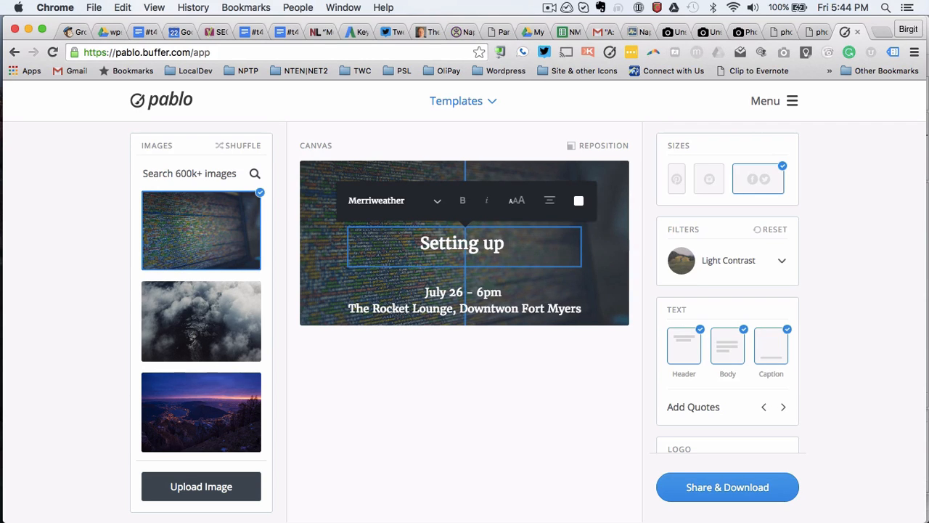
text( a Deve)
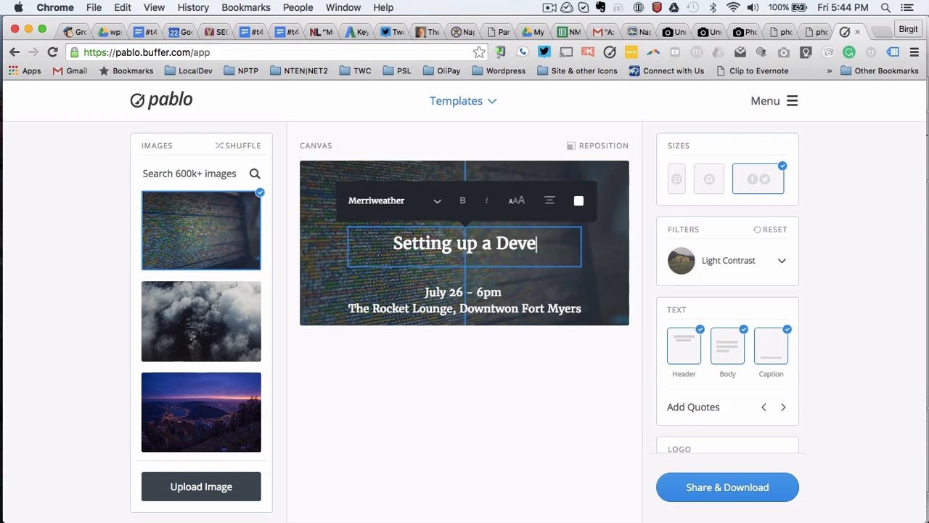
key(BackSpace)
text(Environme)
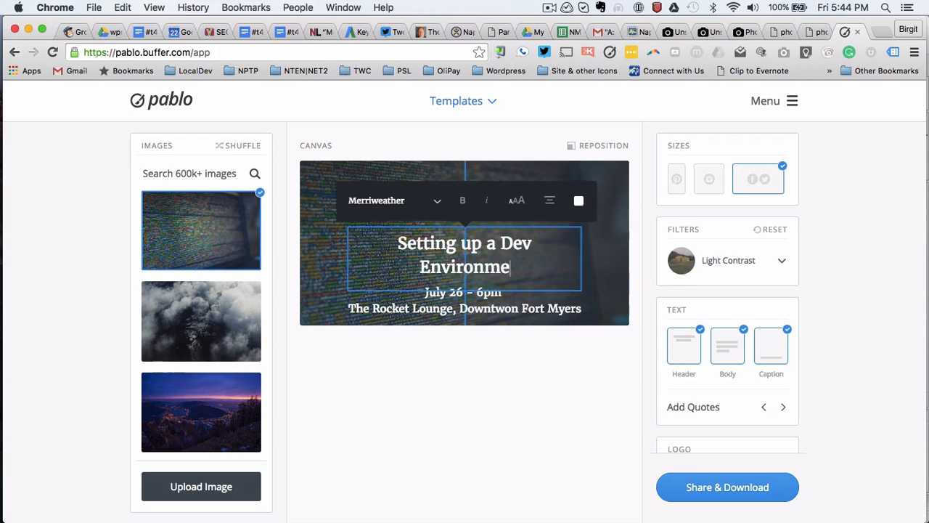
text(nt for)
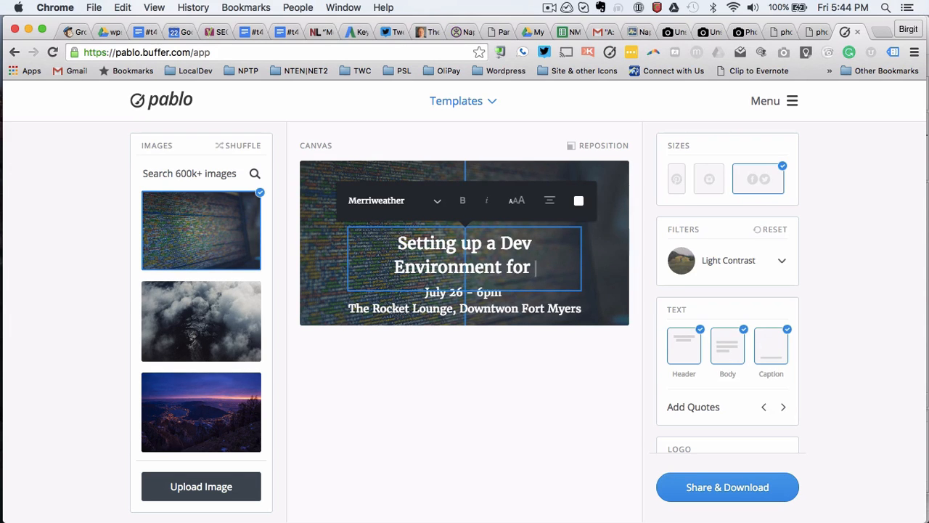
text( First time)
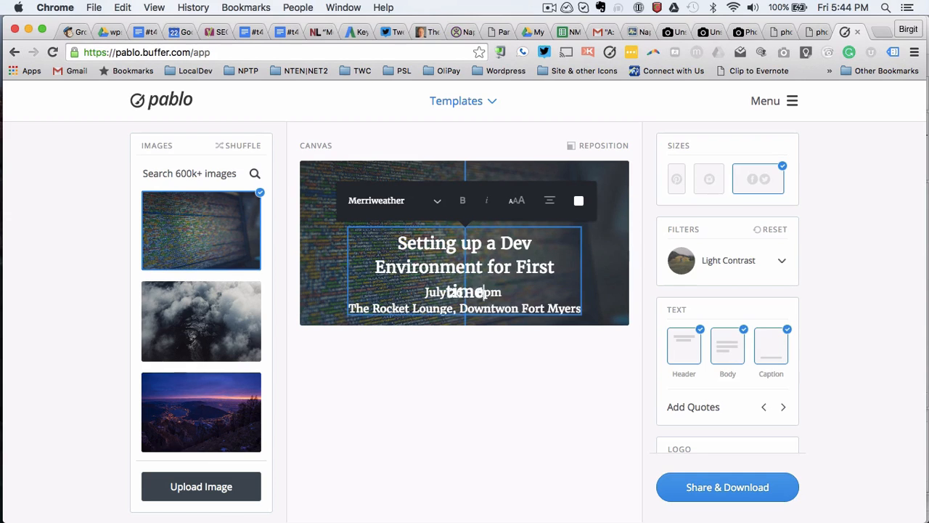
text( d)
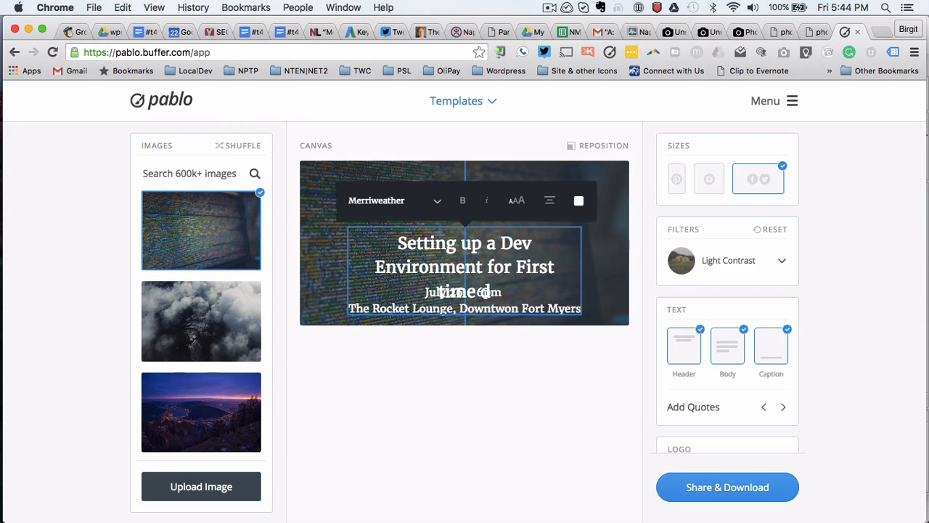
key(BackSpace)
text(pro)
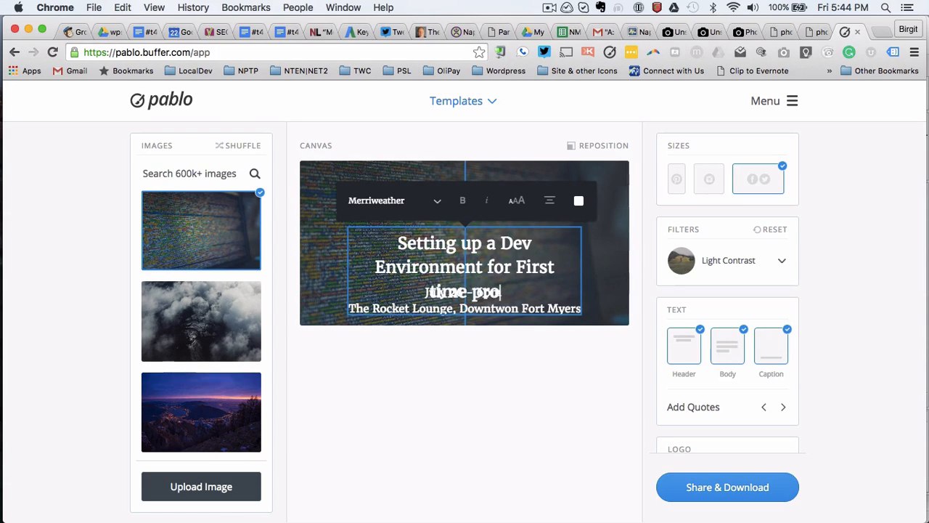
text(grammers)
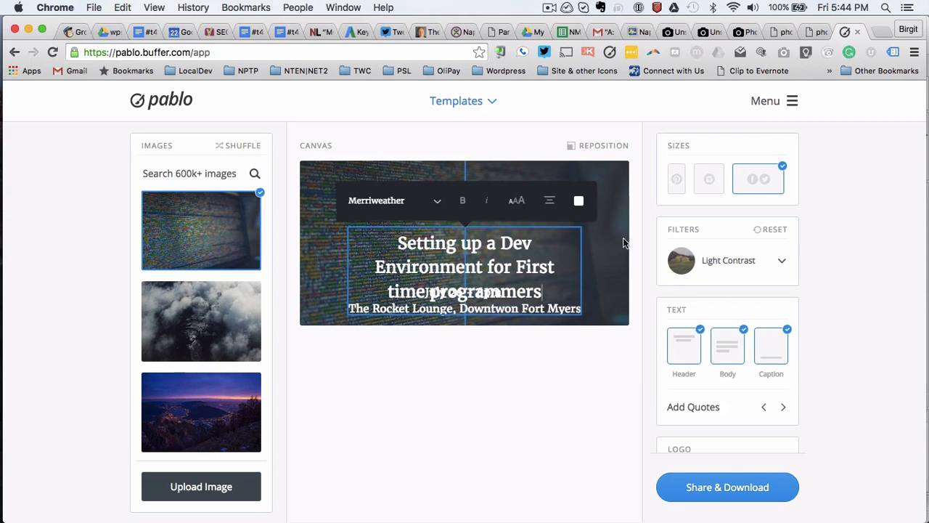
Step: Widen the header box to full width so it wraps to two lines, and move it under the title
click(588, 263)
click(548, 265)
drag(585, 275, 628, 258)
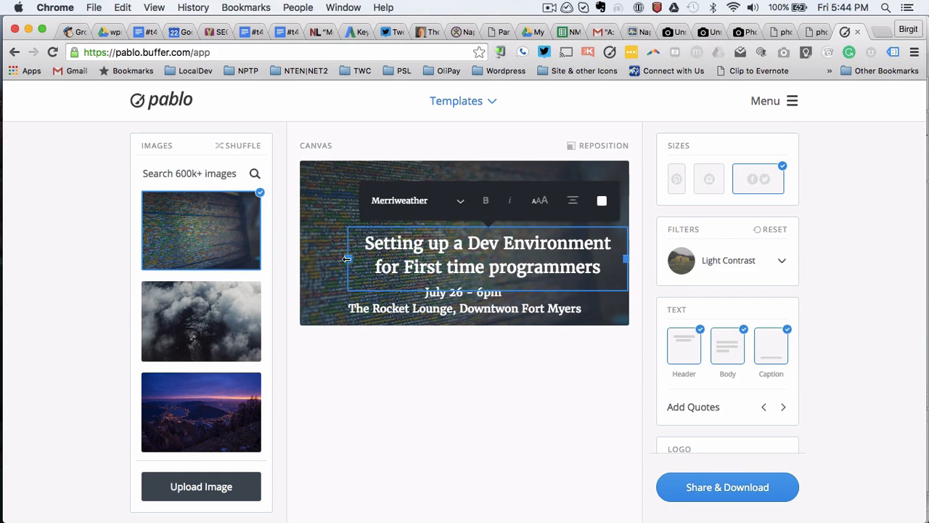
drag(347, 259, 298, 261)
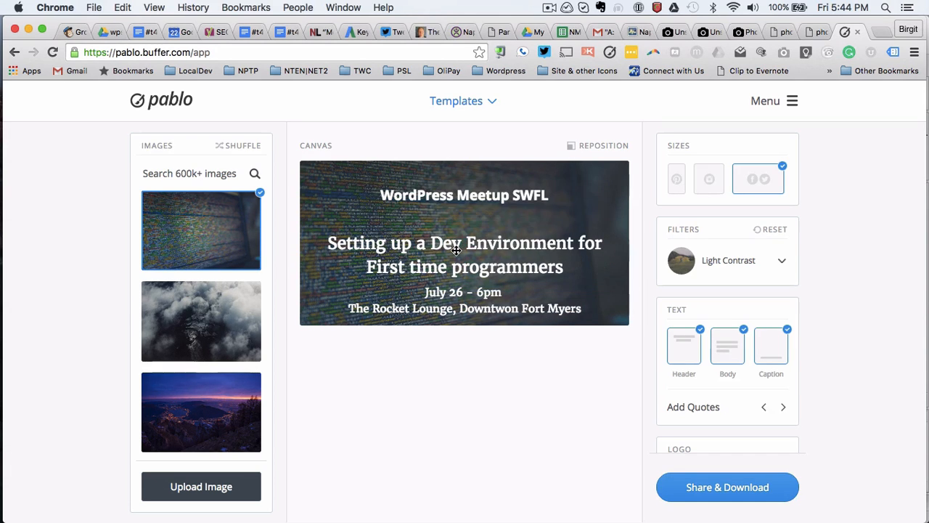
drag(456, 251, 456, 231)
click(573, 289)
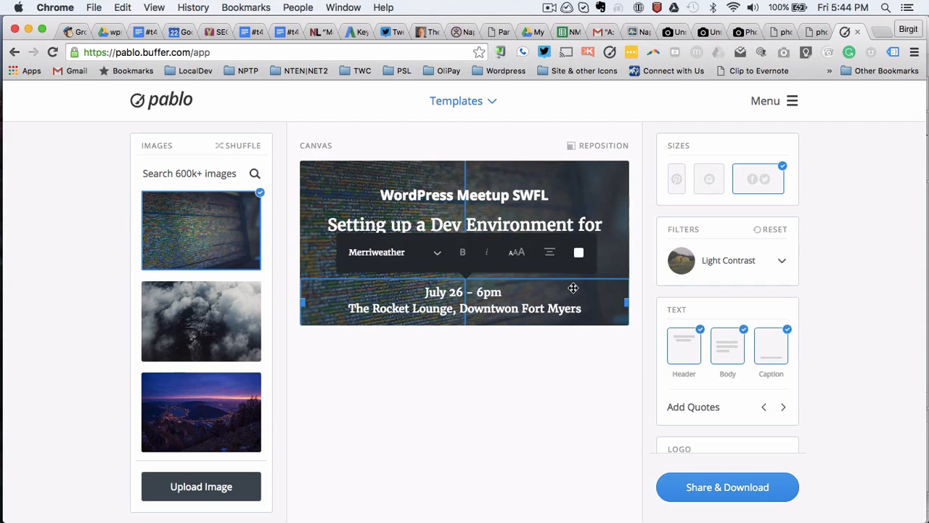
click(571, 197)
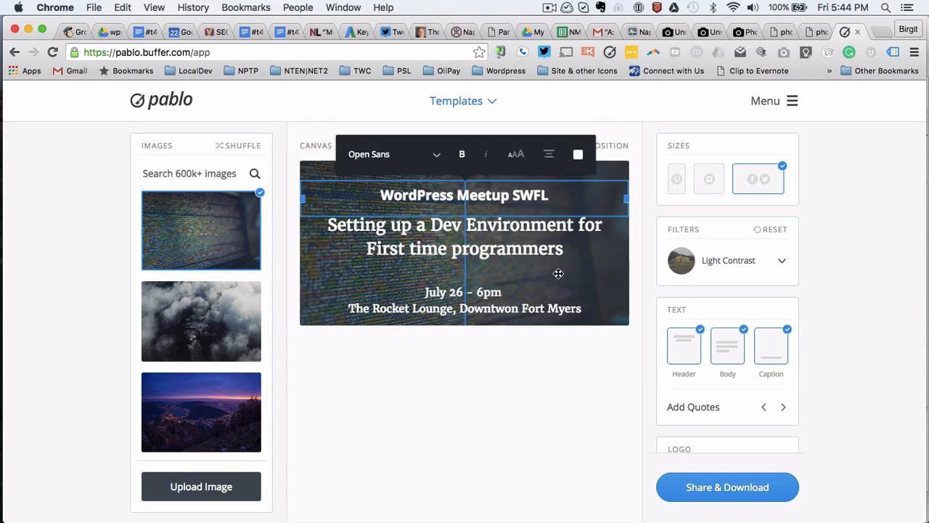
Step: Add the #wpswfl hashtag in front of 'July 26 - 6pm' in the event details
click(606, 336)
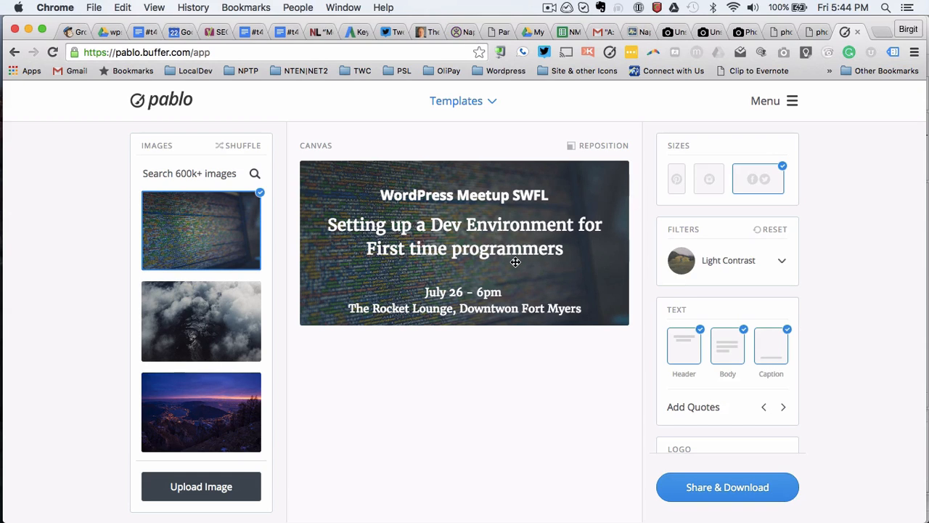
click(487, 285)
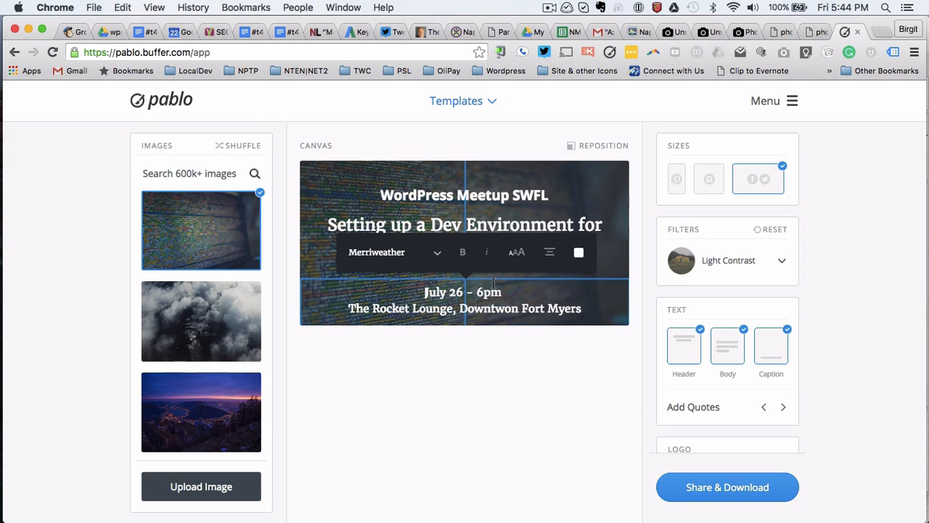
text(#wp)
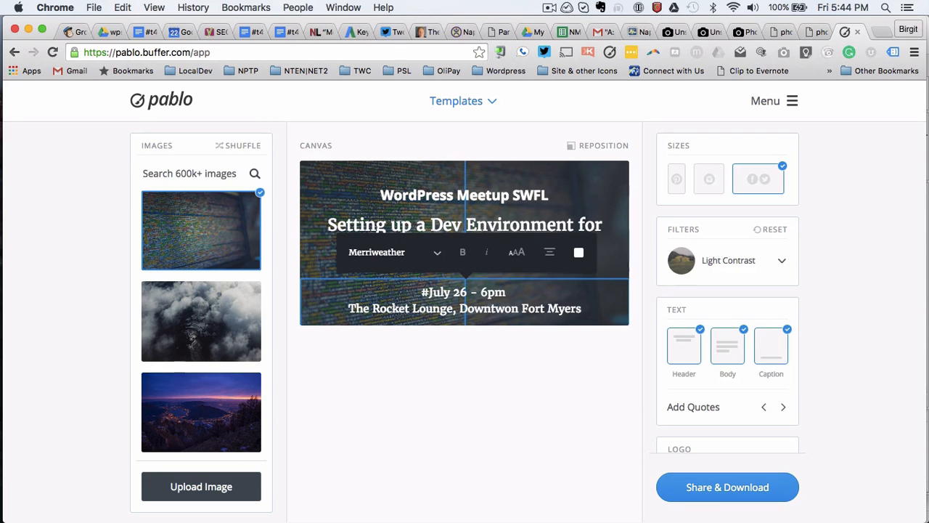
text(swfl)
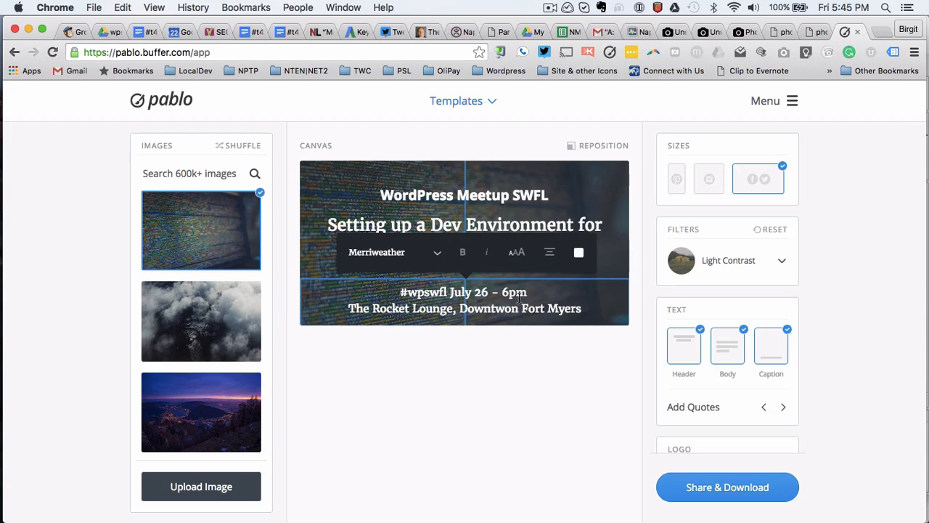
Step: Colour the WordPress Meetup SWFL title and the event details text yellow
click(596, 193)
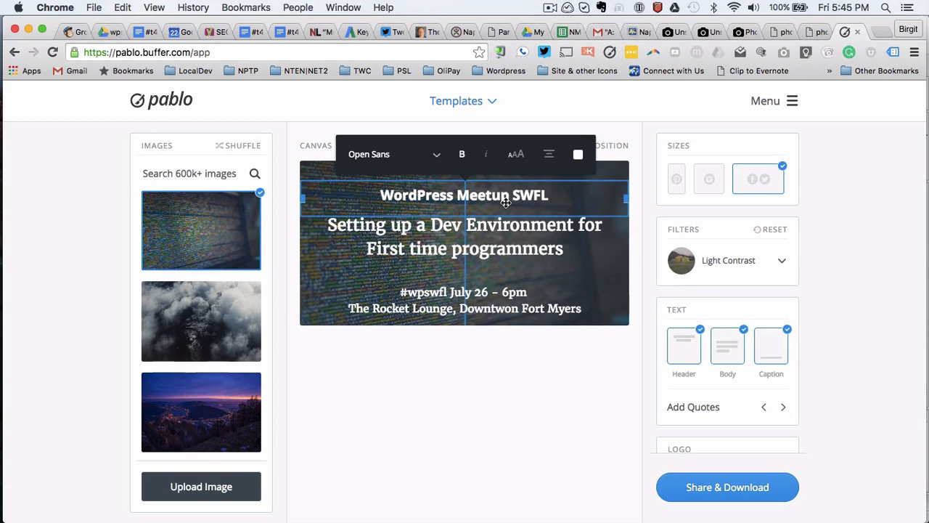
click(579, 155)
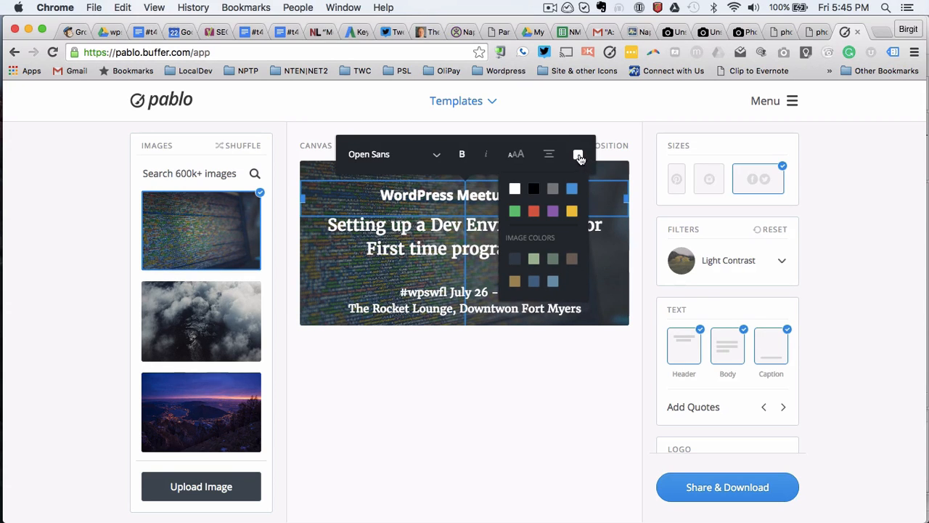
click(572, 210)
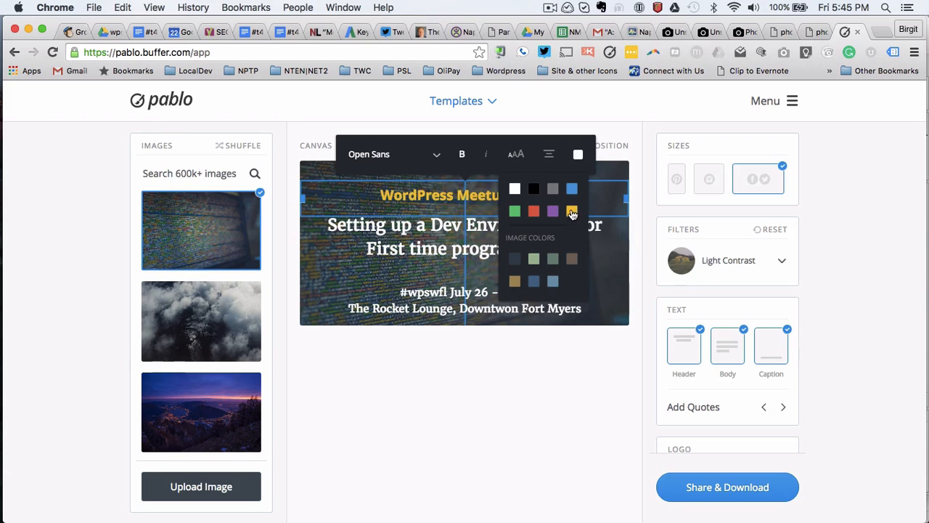
click(518, 302)
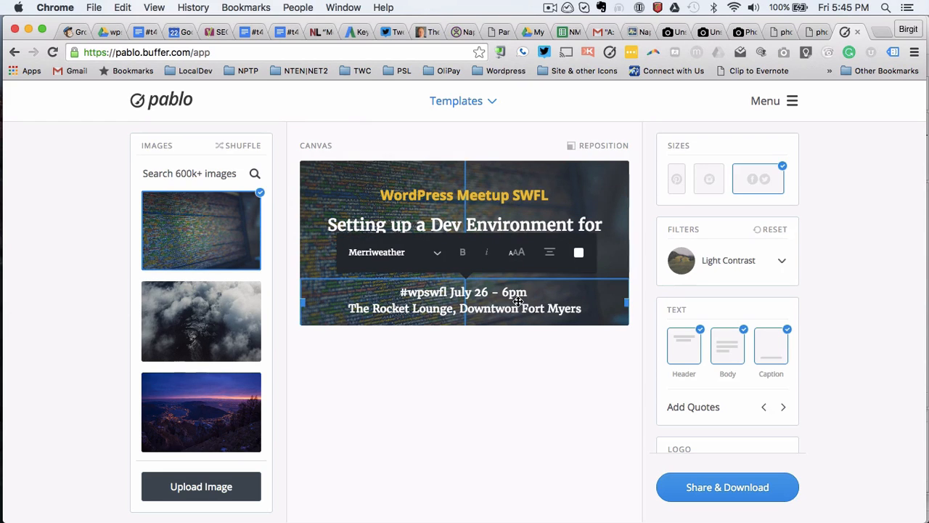
click(506, 309)
click(578, 252)
click(573, 309)
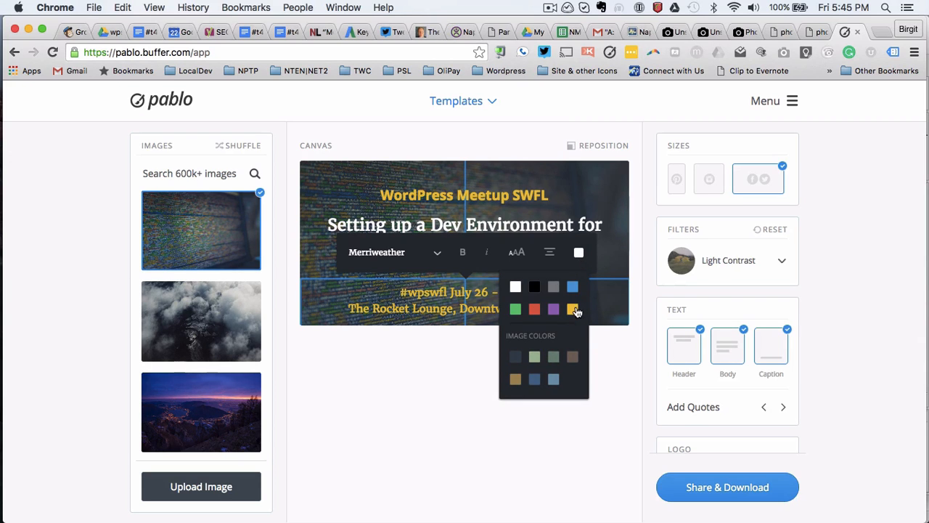
click(604, 196)
Step: Colour the 'Setting up a Dev Environment' header yellow and preview the graphic
click(557, 242)
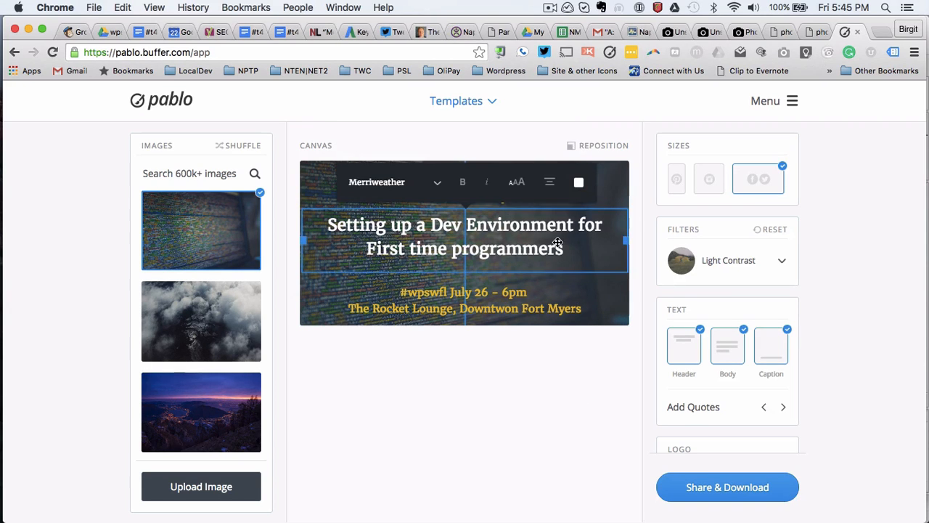
click(579, 182)
click(575, 242)
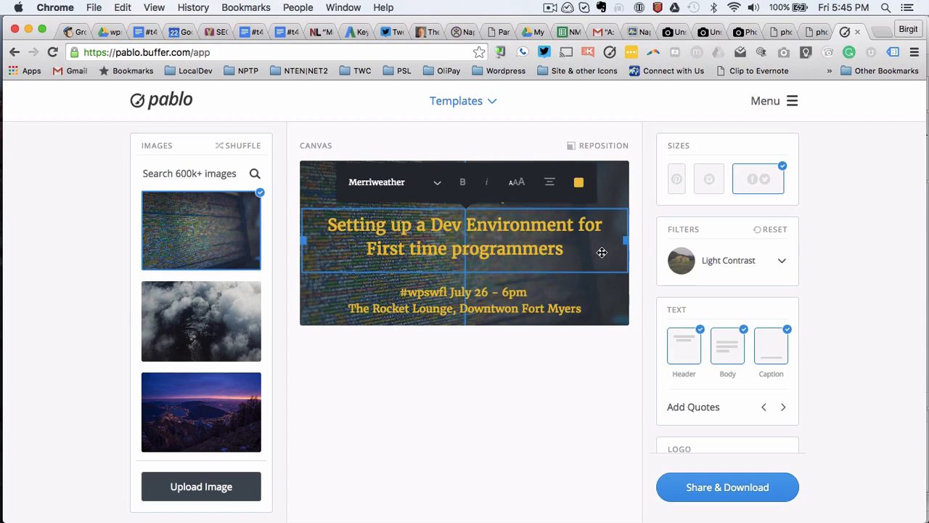
click(315, 308)
click(324, 177)
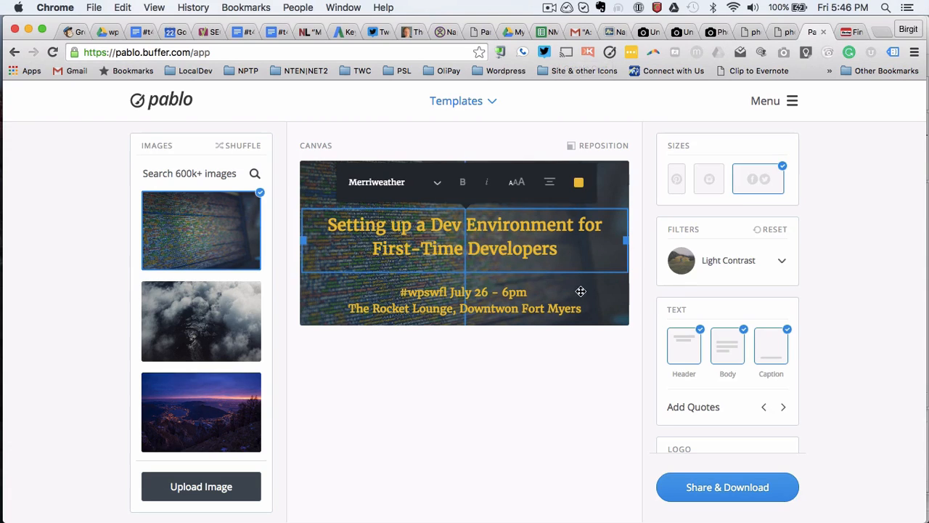
click(583, 290)
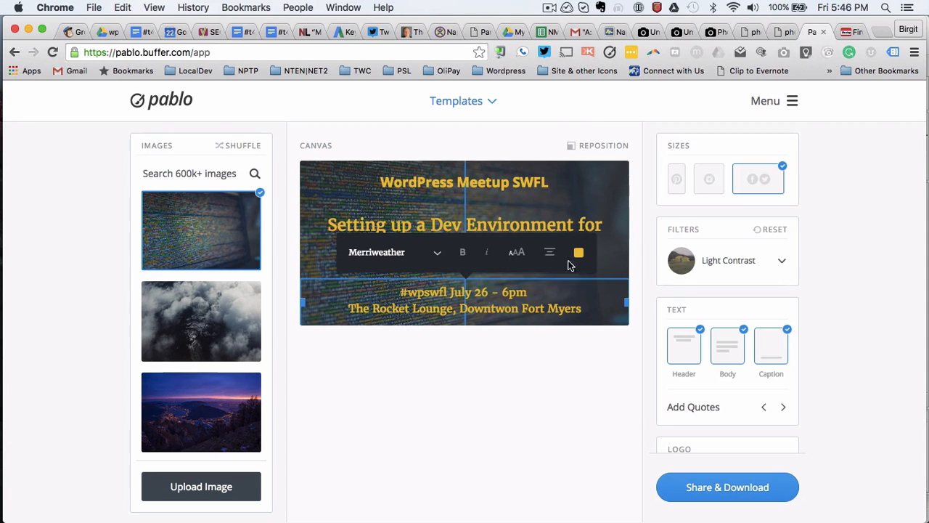
Step: Correct 'Downtwon' to 'Downtown' in the venue line of the event details
click(566, 200)
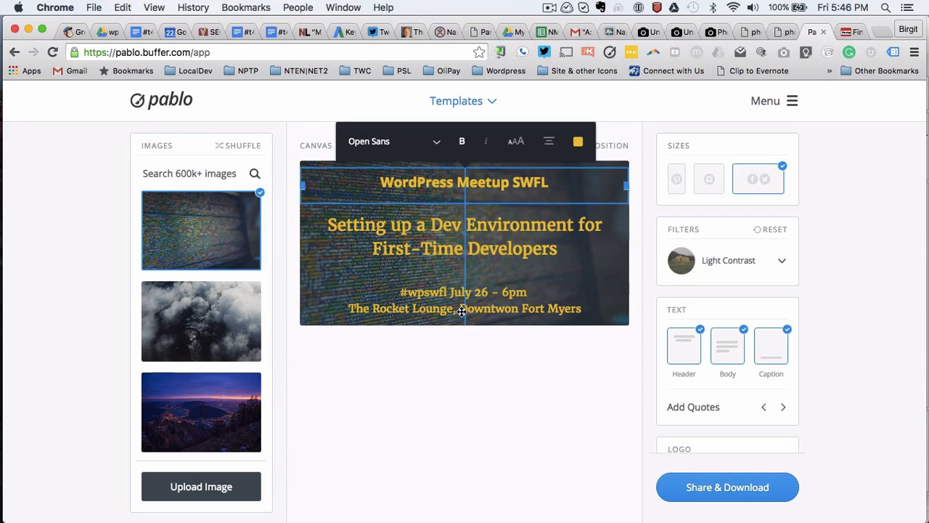
click(505, 307)
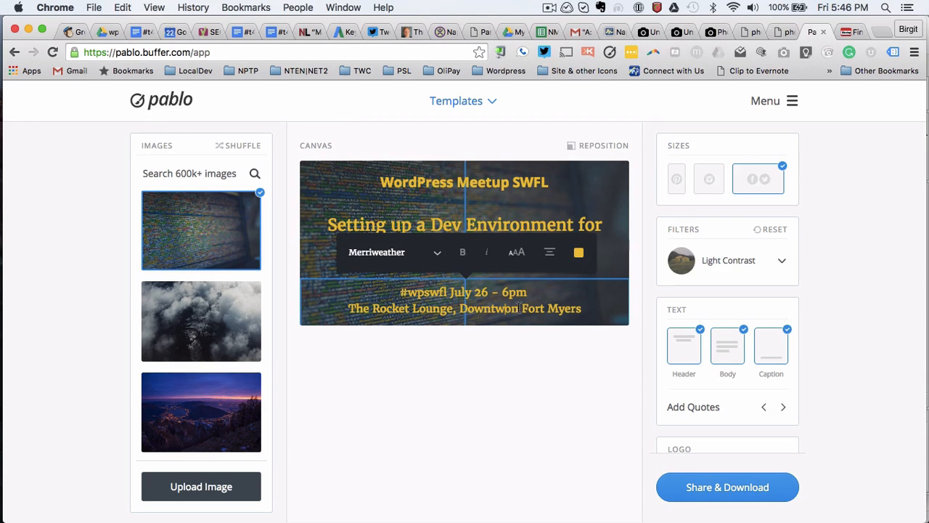
click(520, 308)
key(BackSpace)
key(BackSpace)
key(BackSpace)
text(owntow)
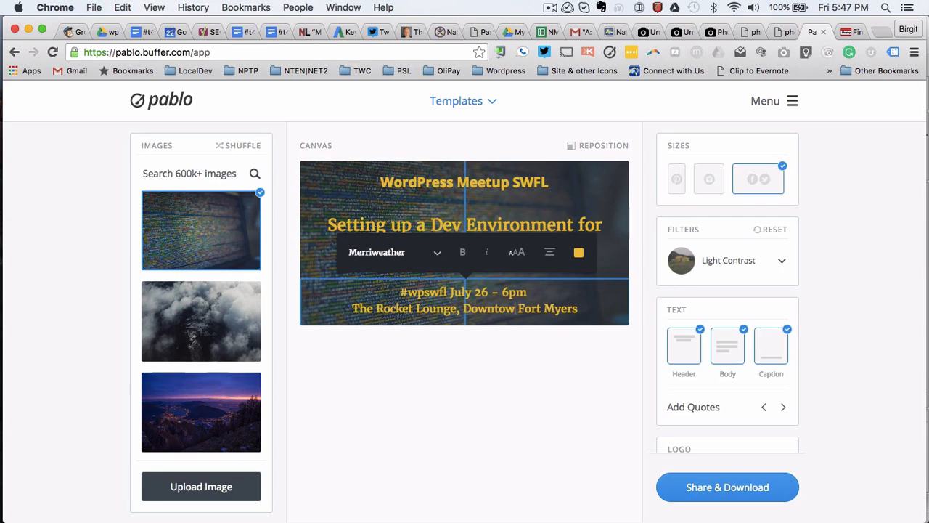
text(n)
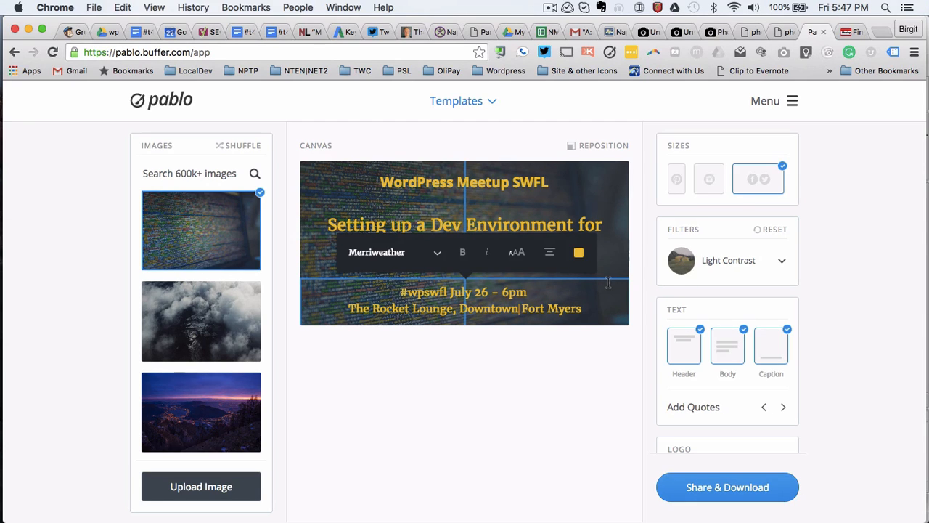
click(582, 193)
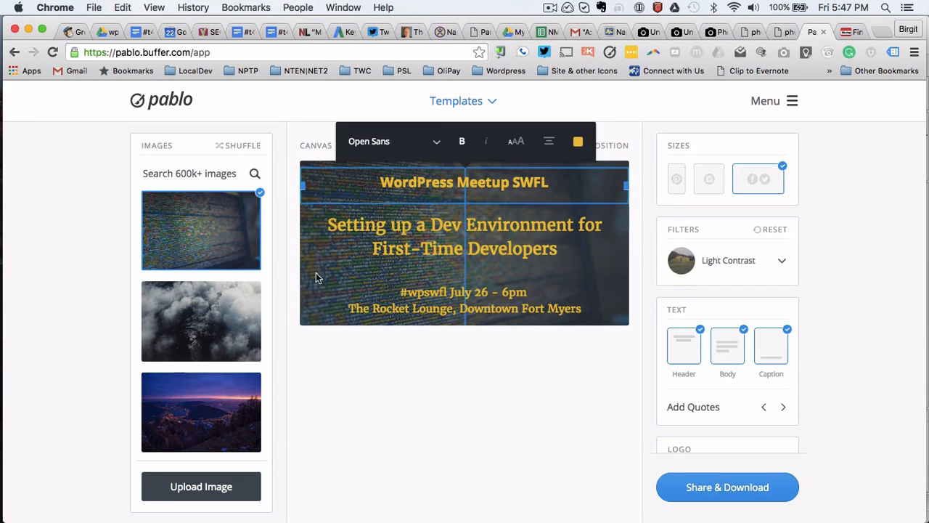
Step: Download the graphic as a PNG named WPSWFL-2016-0726 plus the speaker's name into 2016-07-26
click(733, 492)
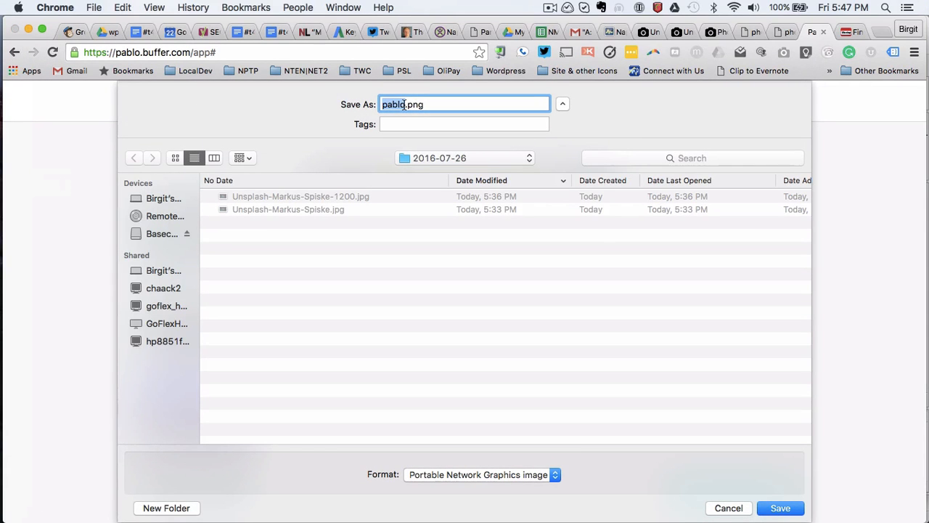
key(BackSpace)
text(Wpo)
key(BackSpace)
key(BackSpace)
text(PSWFL-201)
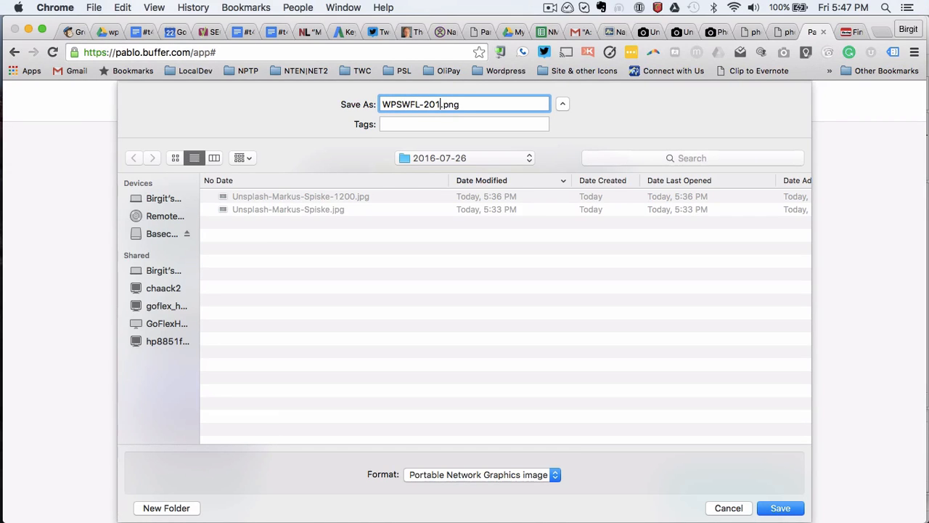
text(6-)
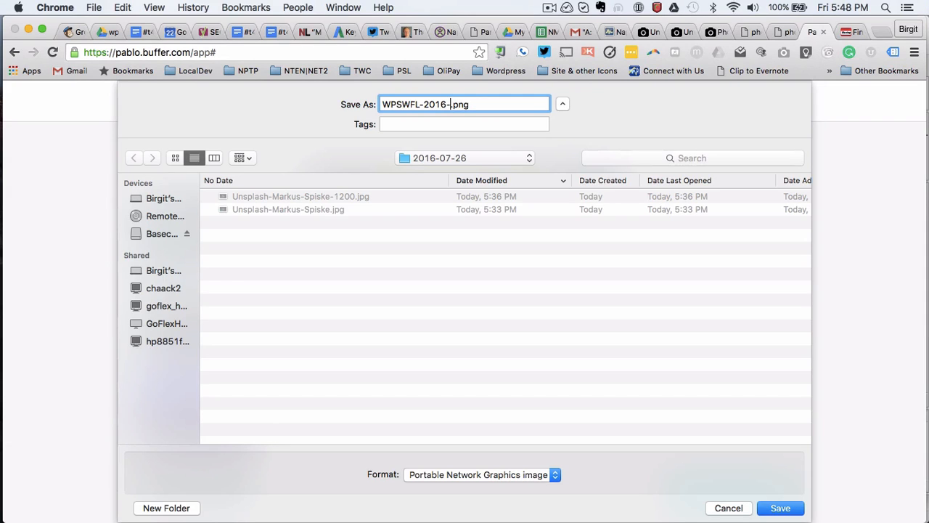
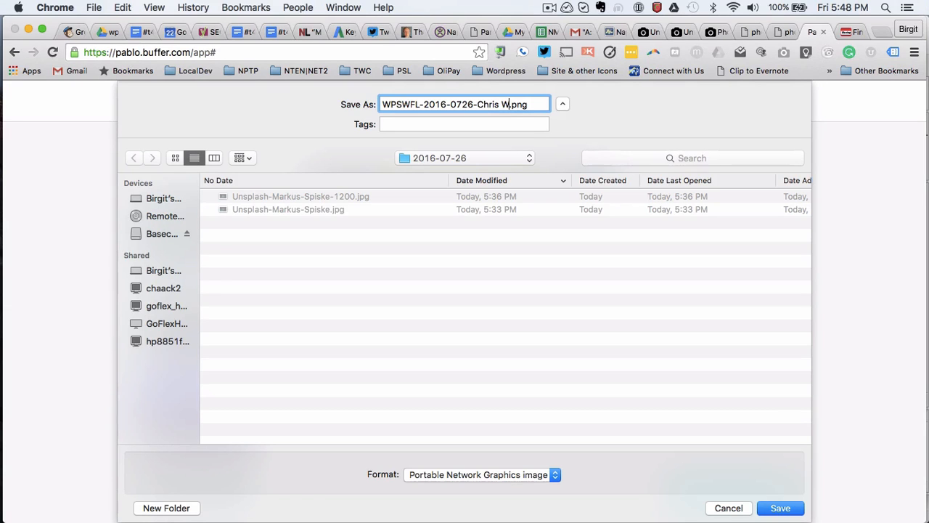
click(780, 509)
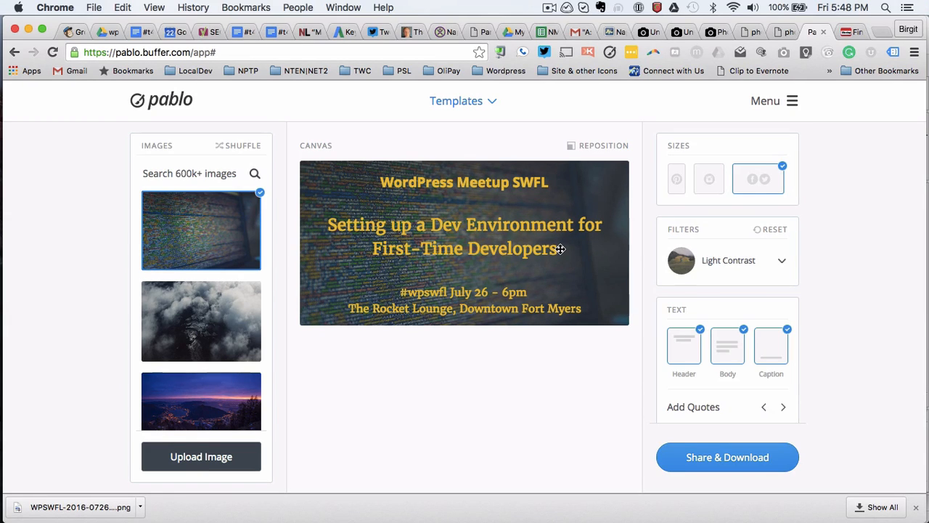
Step: Insert the speaker's @ Twitter handle before 'July 26 - 6pm' in the event details
click(560, 249)
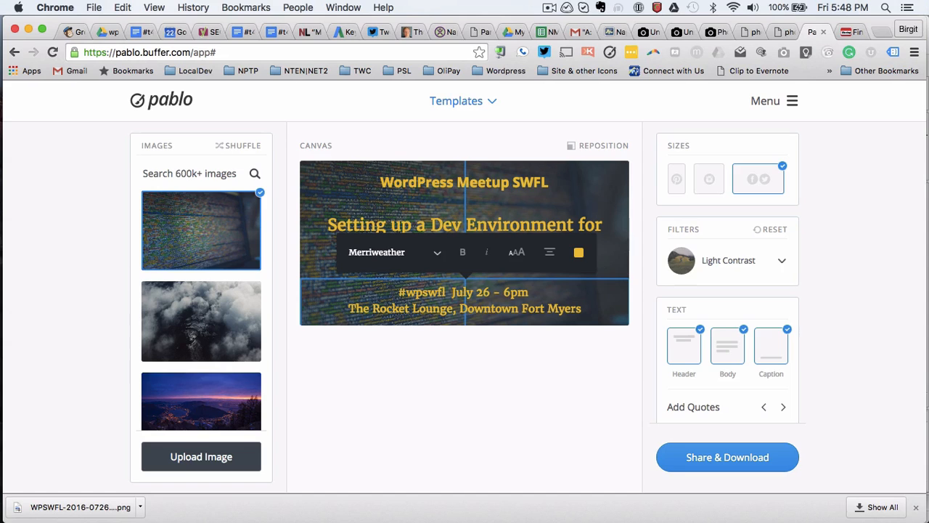
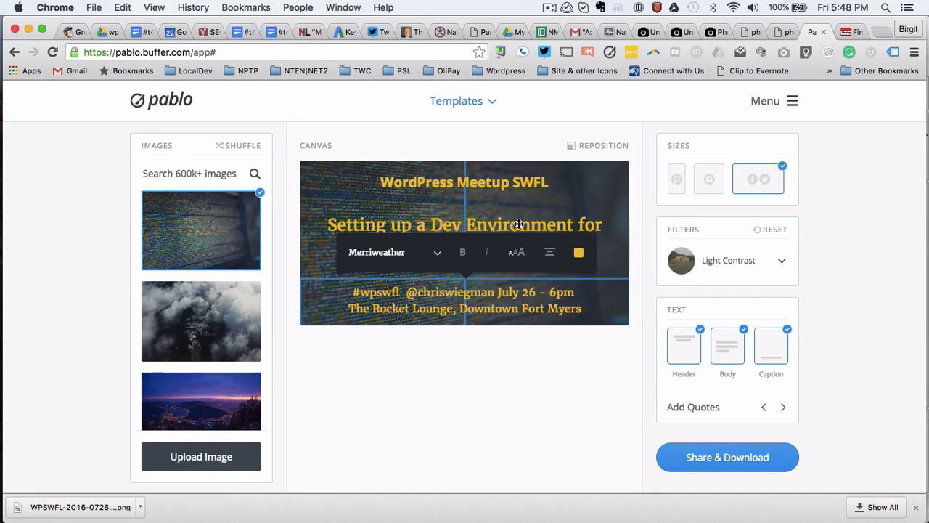
click(528, 201)
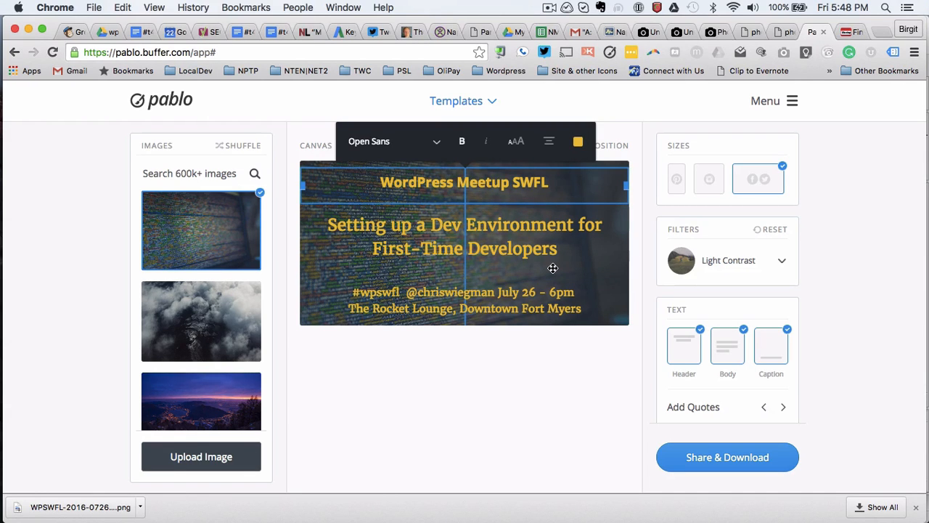
Step: Download the updated graphic again, replacing the earlier WPSWFL PNG file
click(717, 459)
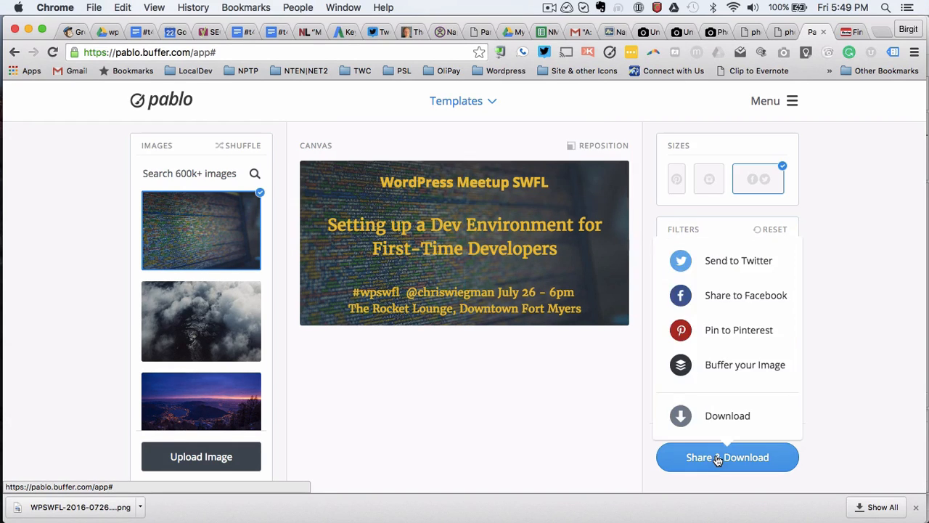
click(715, 419)
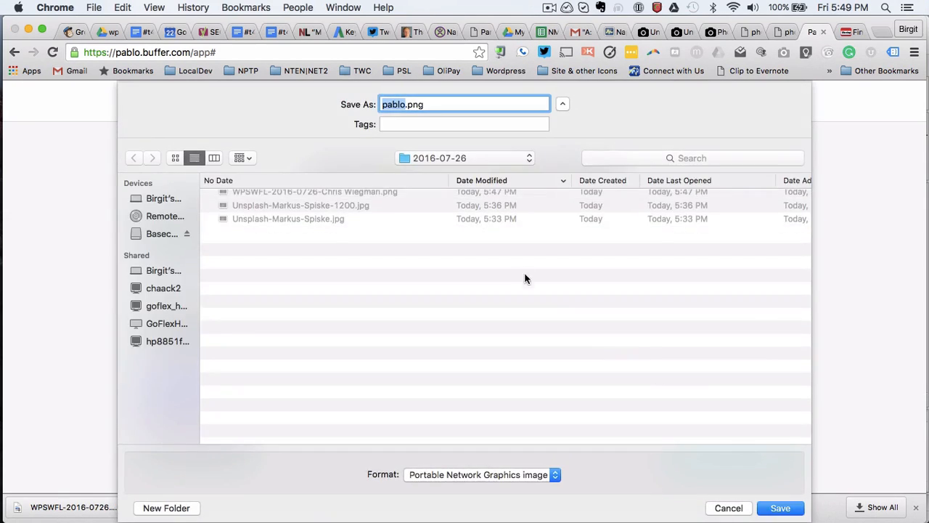
click(358, 196)
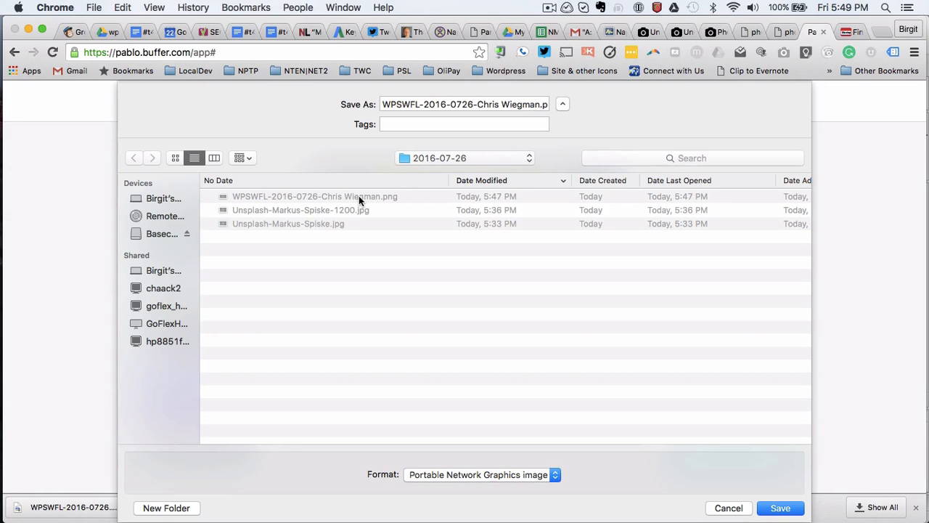
click(780, 510)
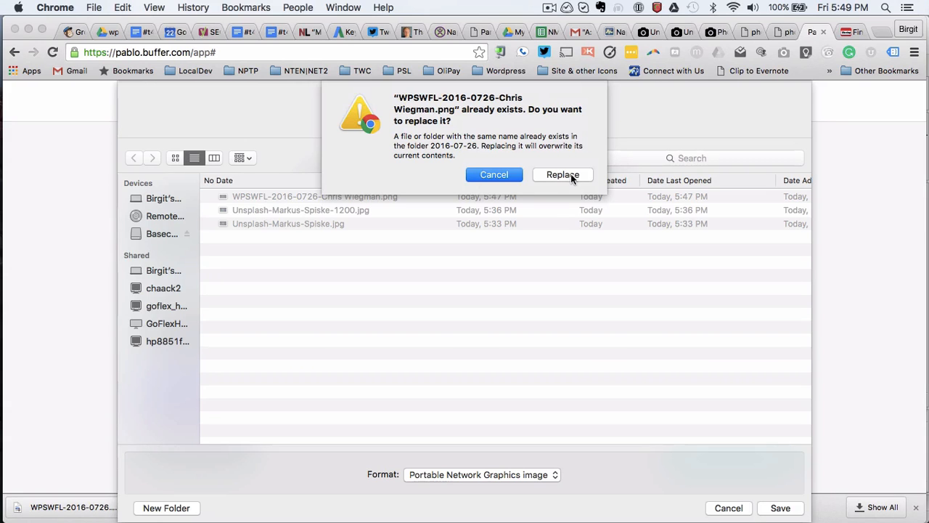
click(572, 176)
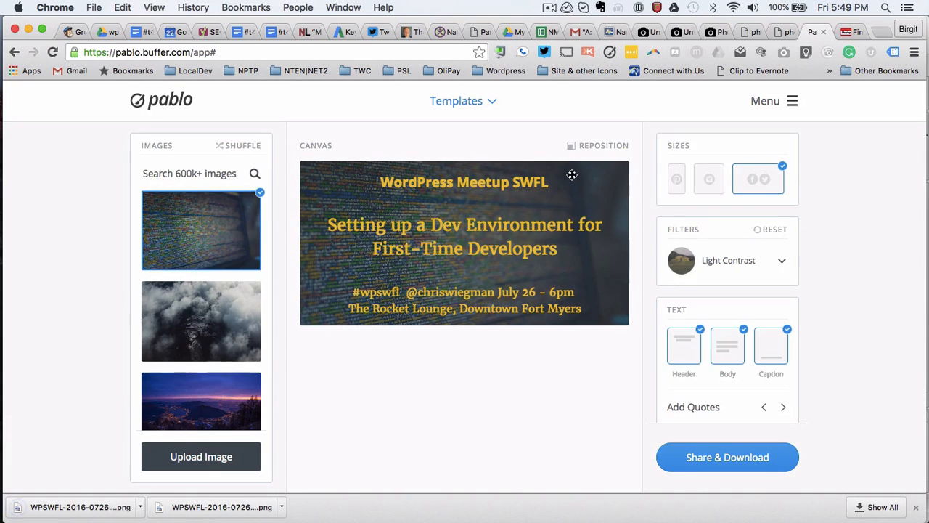
key(ctrl+Tab)
Step: Open the Meetup event page, copy its address, and open Twitter in a new tab
click(355, 211)
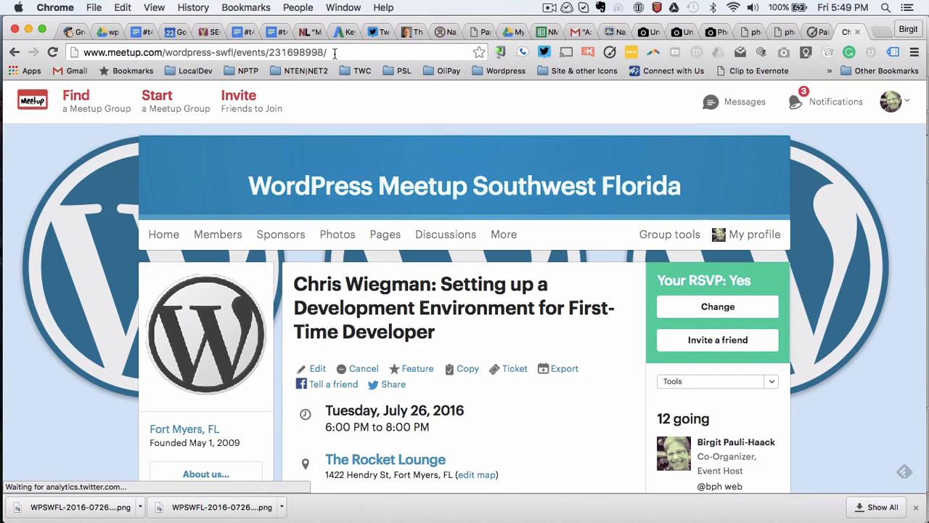
click(334, 52)
key(super+a)
key(super+c)
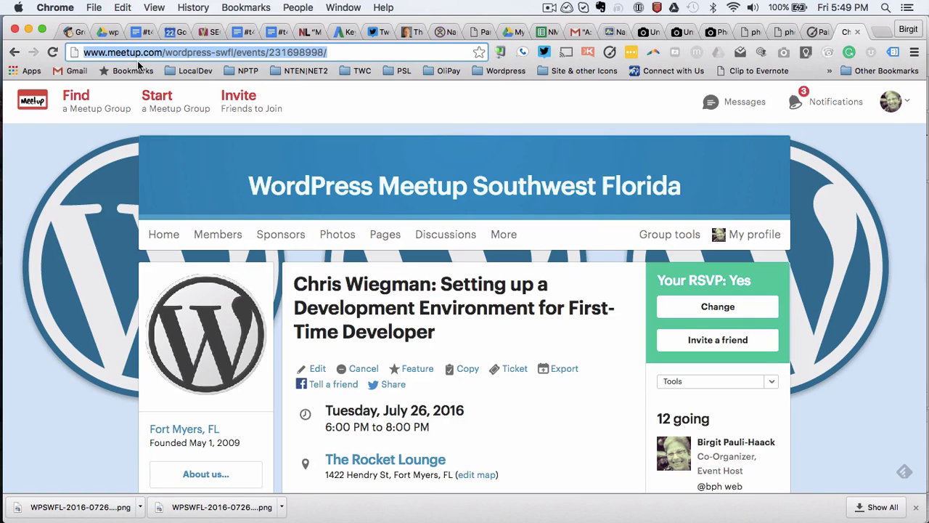
click(881, 33)
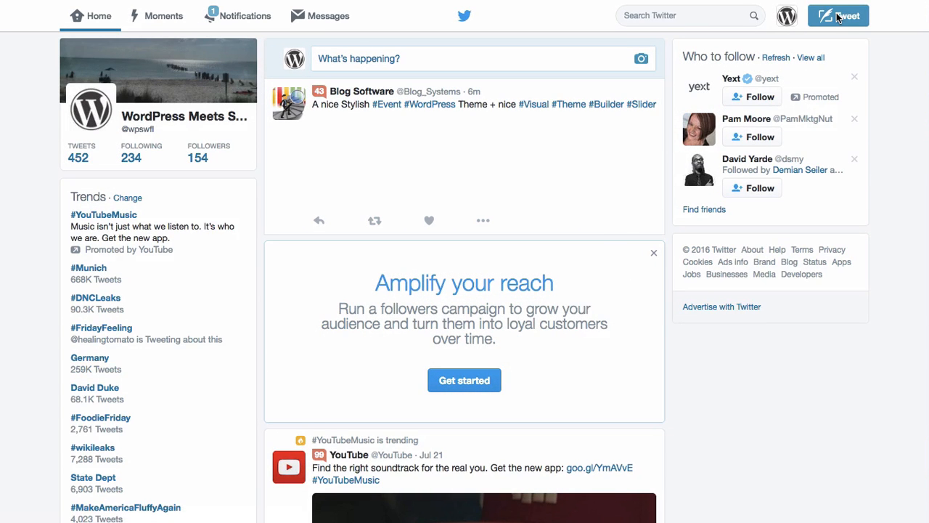
Step: Start a new tweet with the pasted Tue 7/26 WP Meetup announcement, minus the speaker mention
click(838, 17)
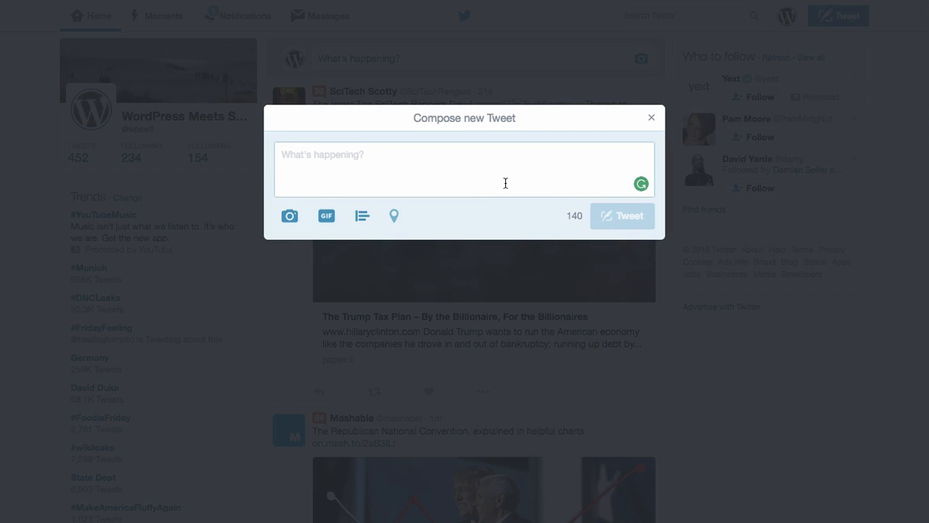
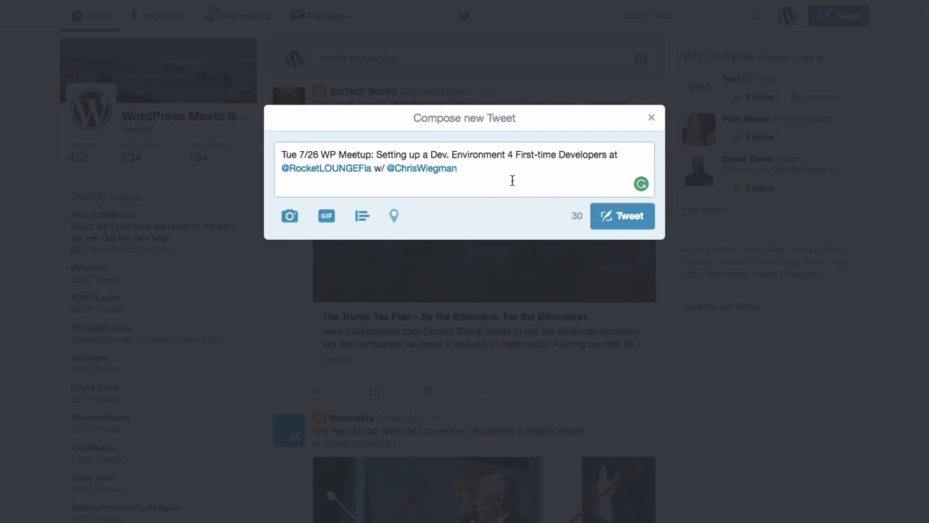
drag(489, 171, 372, 167)
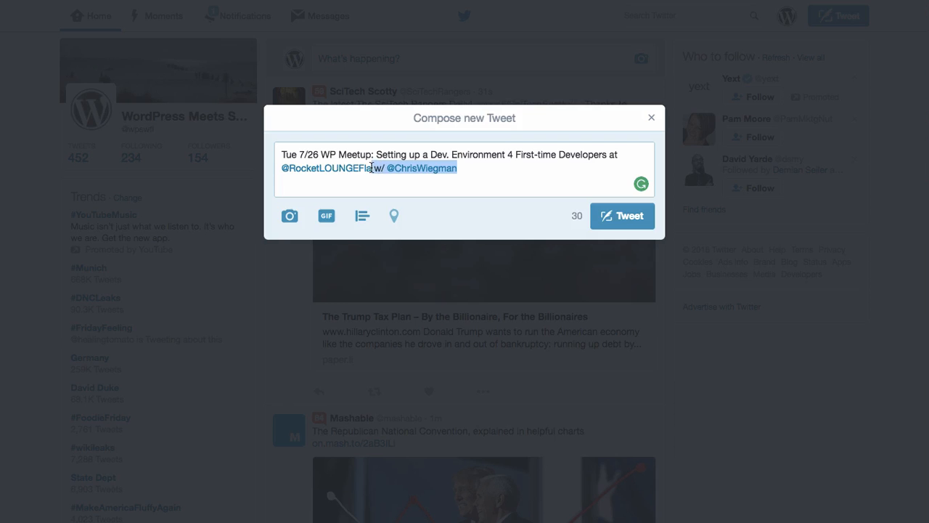
key(BackSpace)
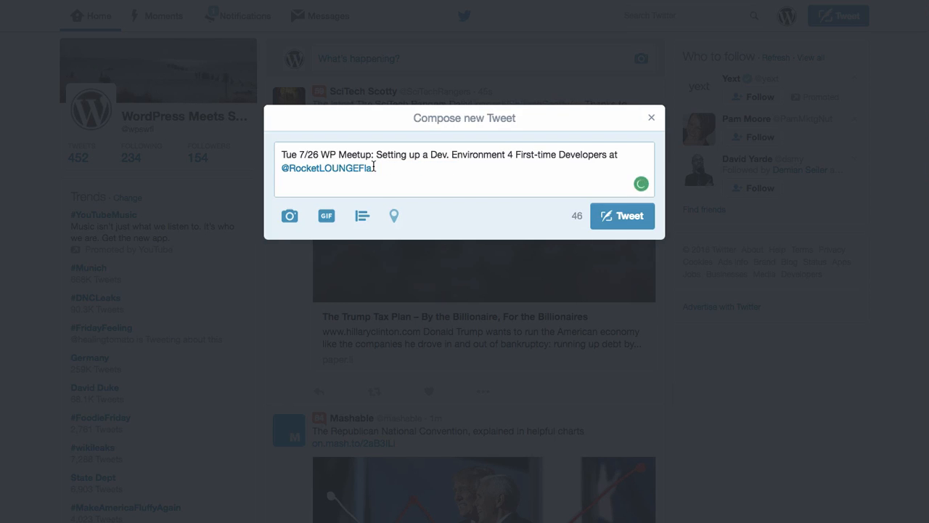
Step: Append 'RSVP:', the Meetup event link and the hashtag #wpswfl to the draft
text(RES)
key(BackSpace)
key(BackSpace)
text(SVP:)
key(super+v)
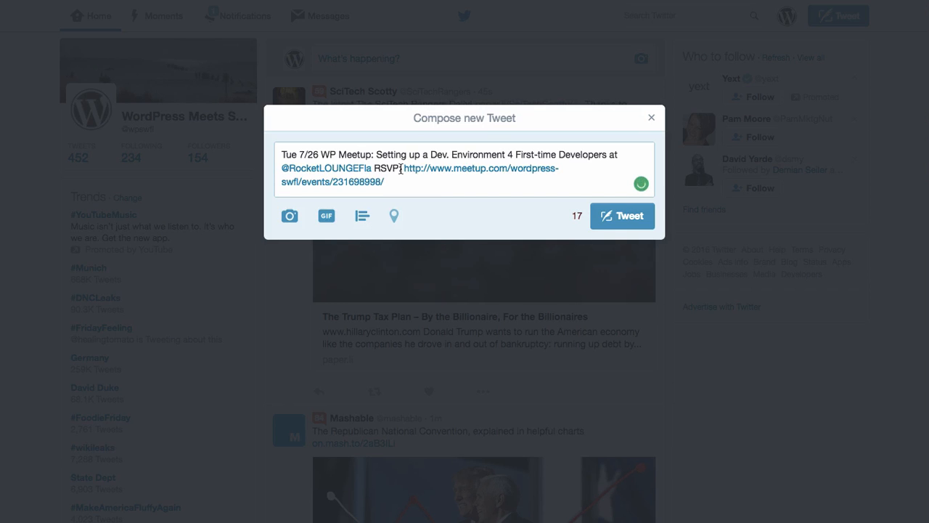
click(401, 168)
key(BackSpace)
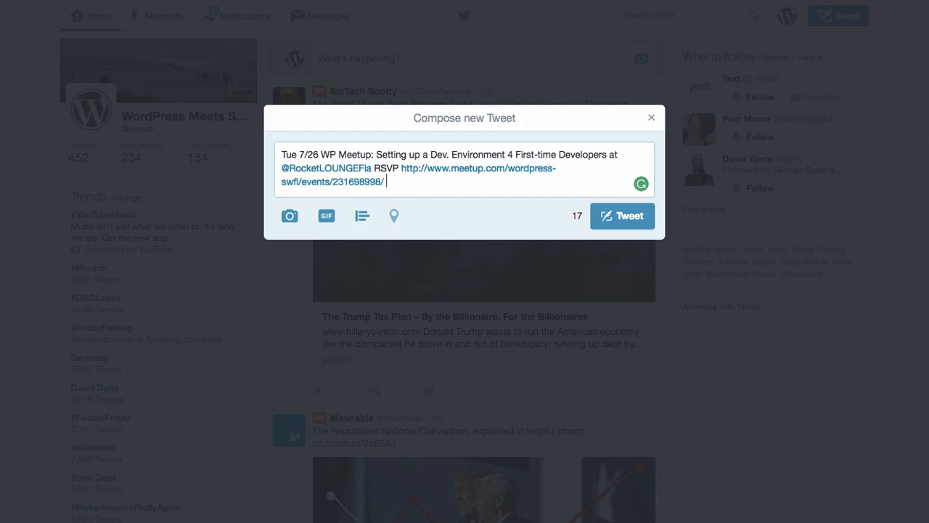
text(#wpswfl)
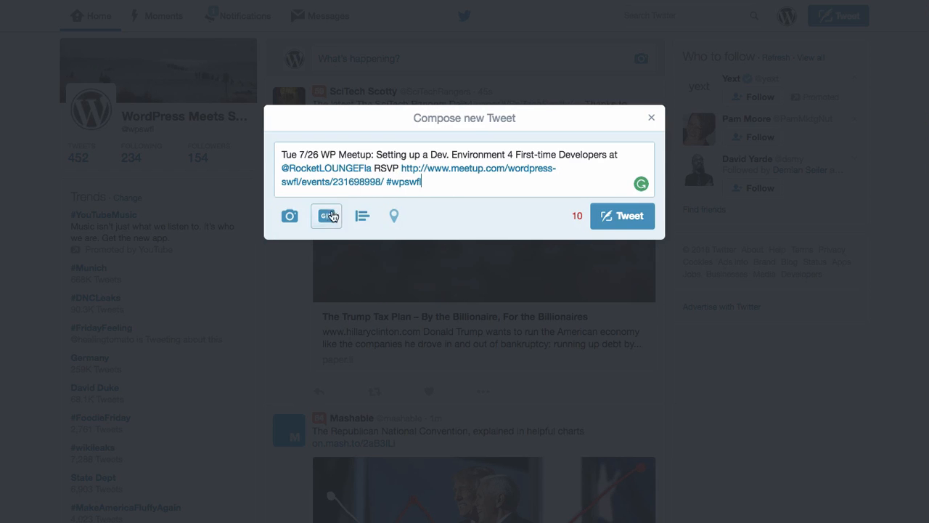
Step: Attach the downloaded Pablo event graphic PNG to the tweet
click(289, 219)
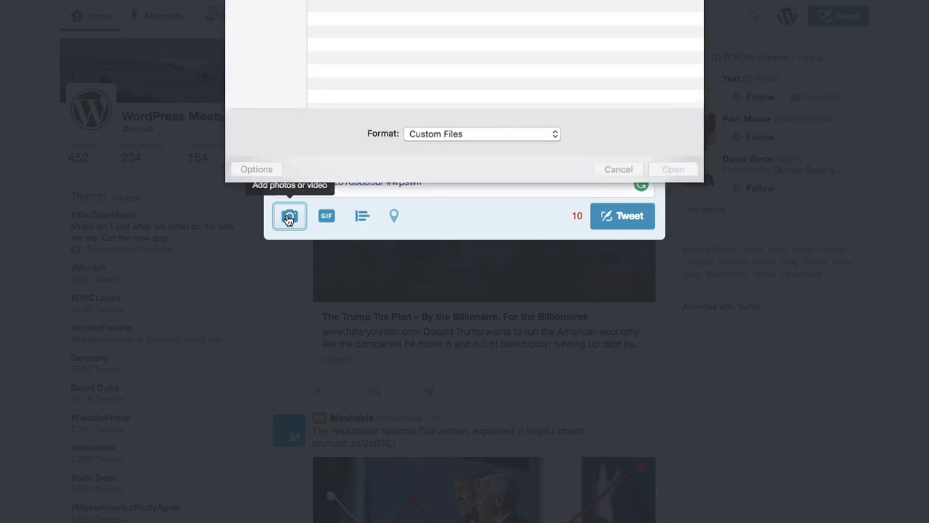
click(455, 50)
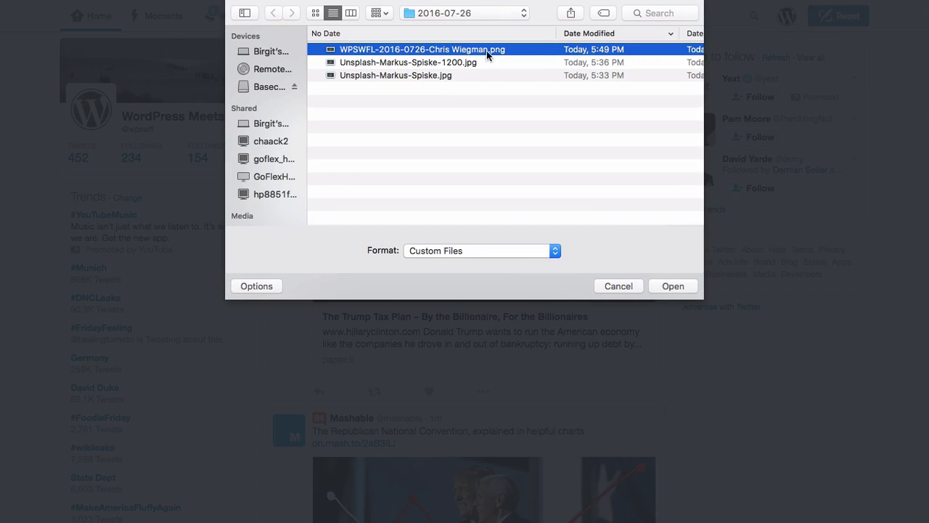
click(679, 288)
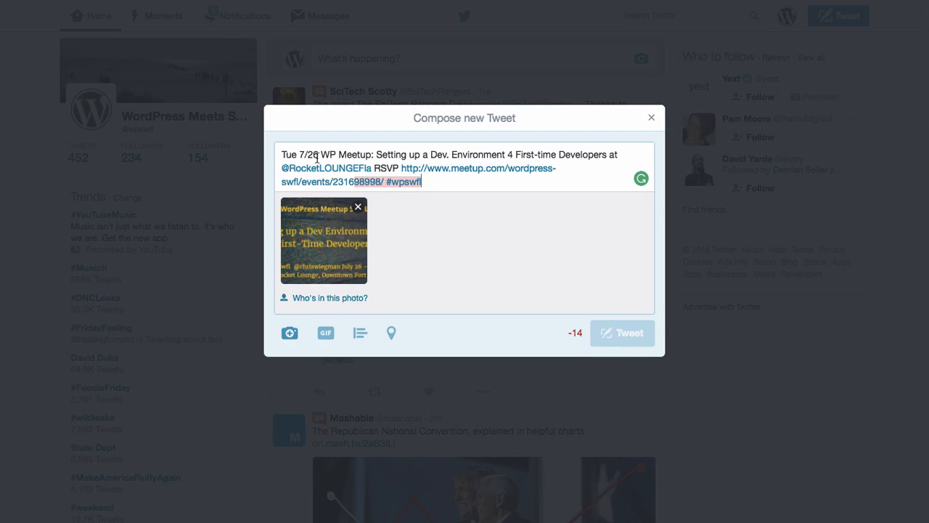
drag(320, 154, 271, 152)
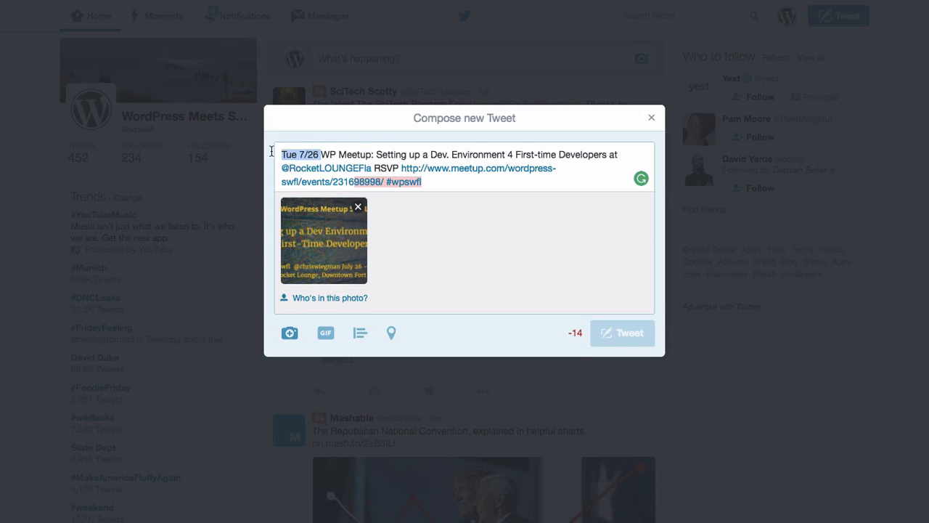
text(Ne)
text(xt W)
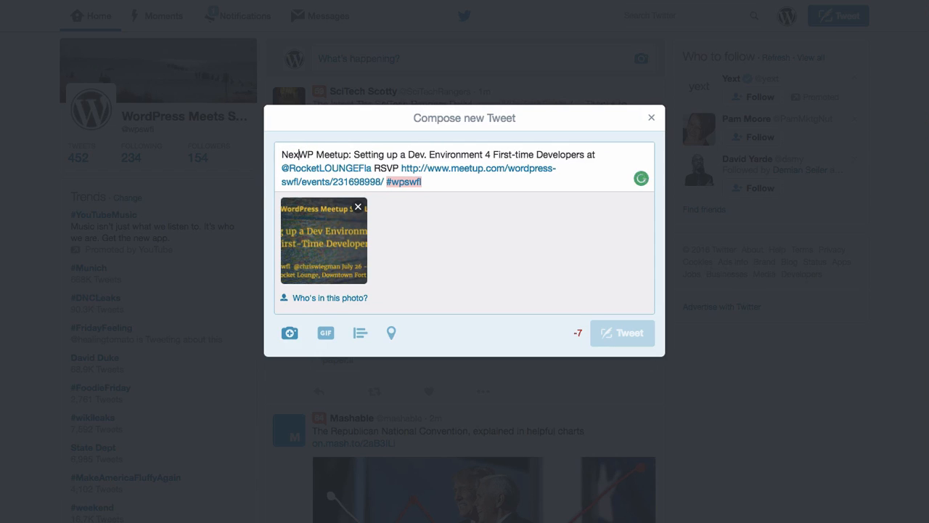
text(eek)
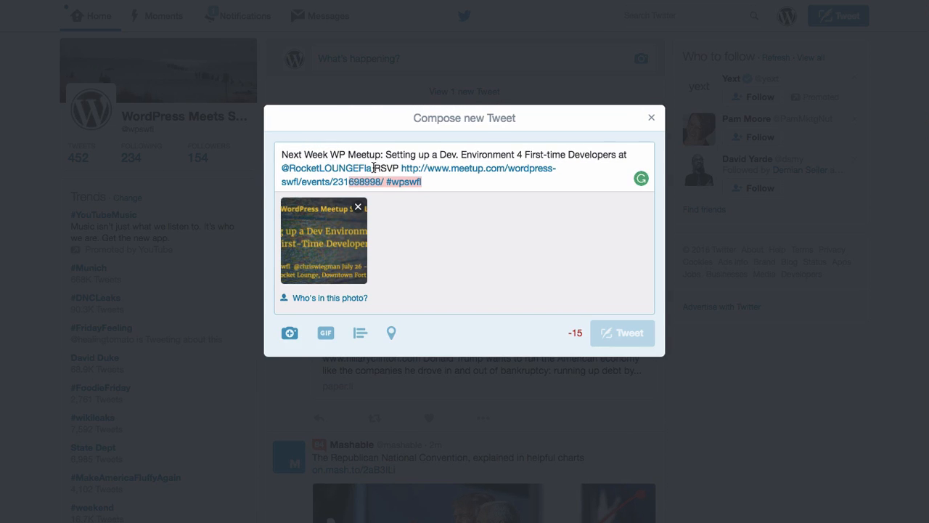
drag(373, 167, 284, 167)
key(BackSpace)
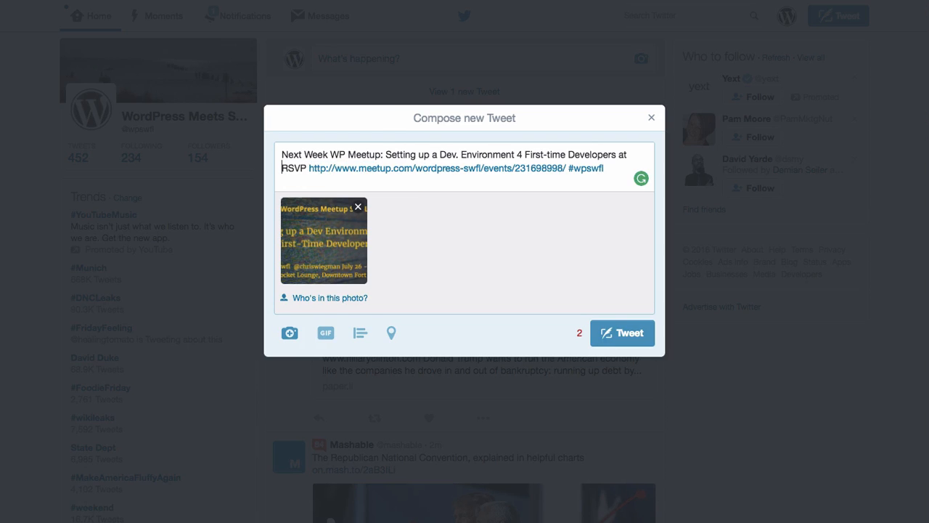
click(627, 155)
key(BackSpace)
key(BackSpace)
key(BackSpace)
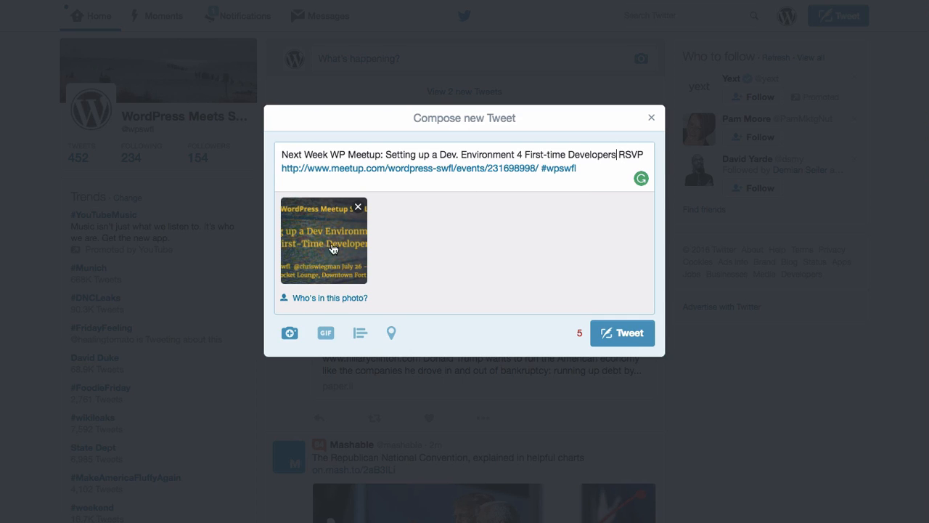
click(310, 305)
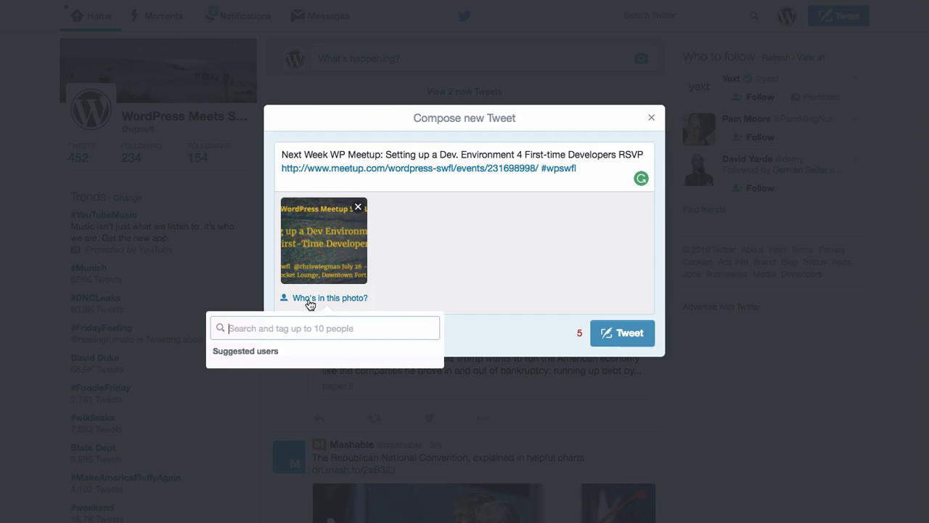
text(ro)
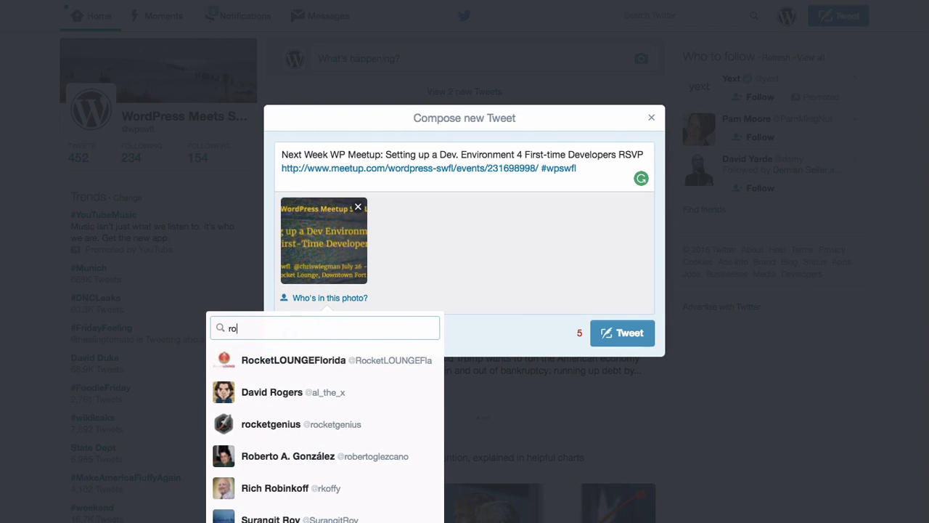
click(267, 358)
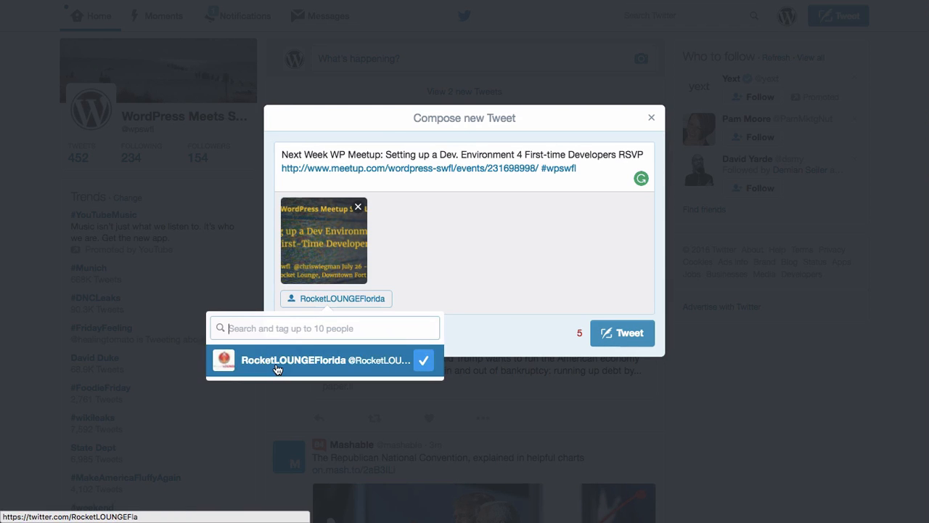
text(Chrie)
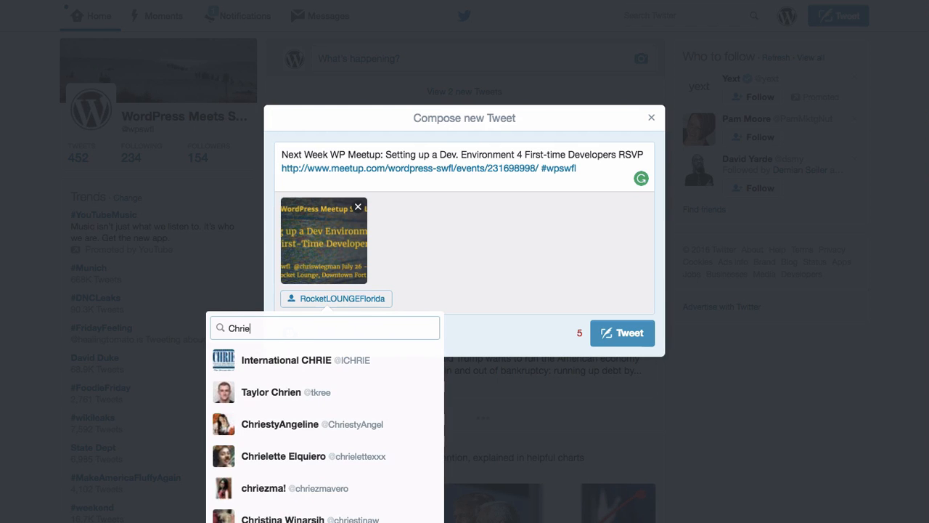
key(BackSpace)
text(s)
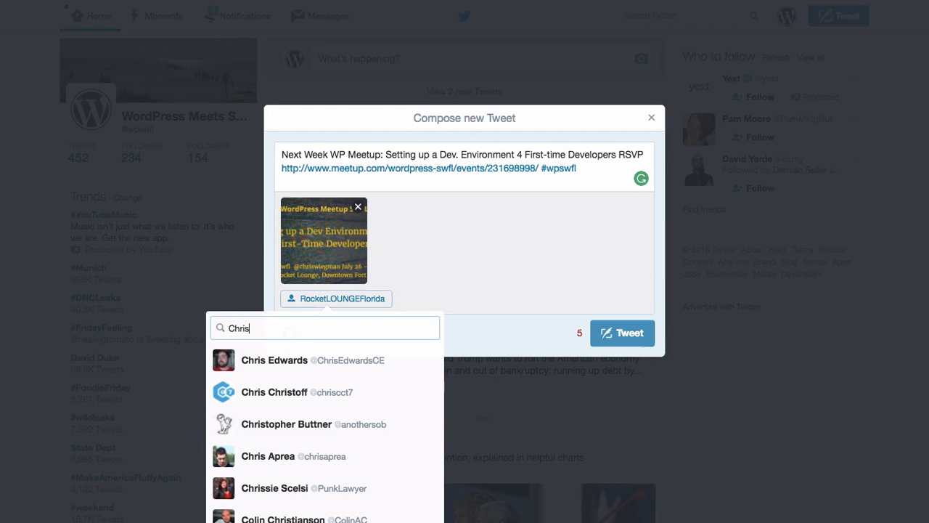
text(wie)
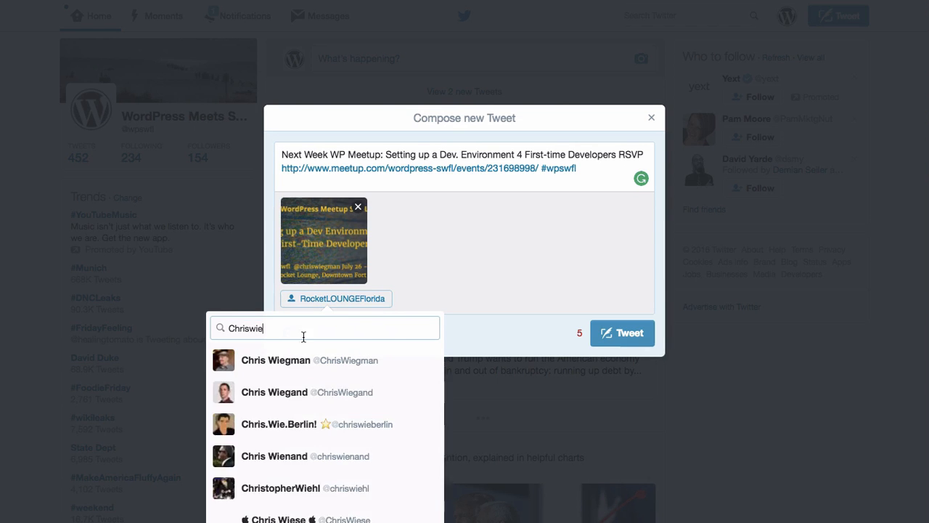
click(301, 370)
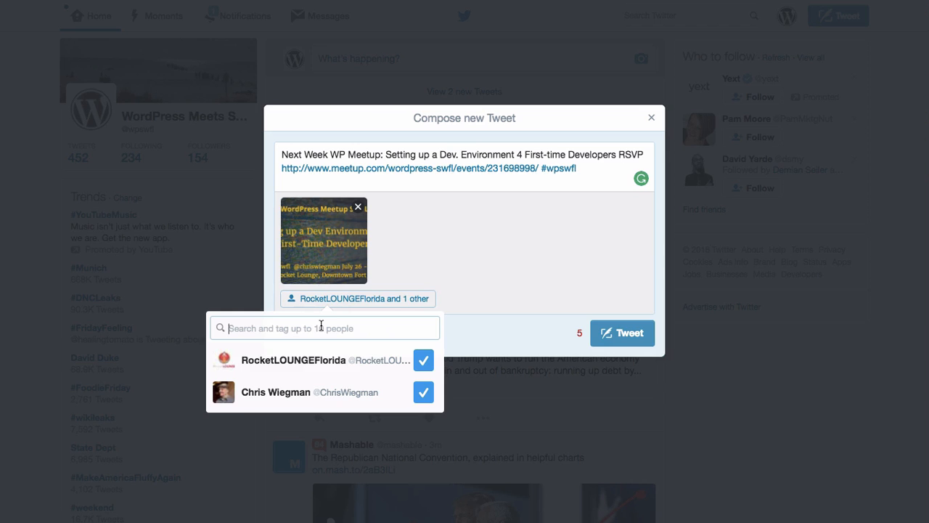
text(@pauli)
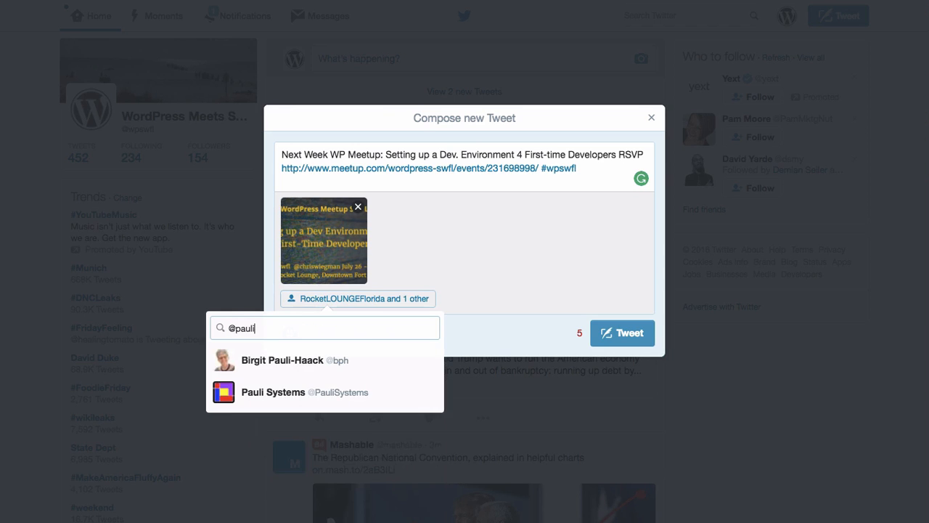
click(323, 385)
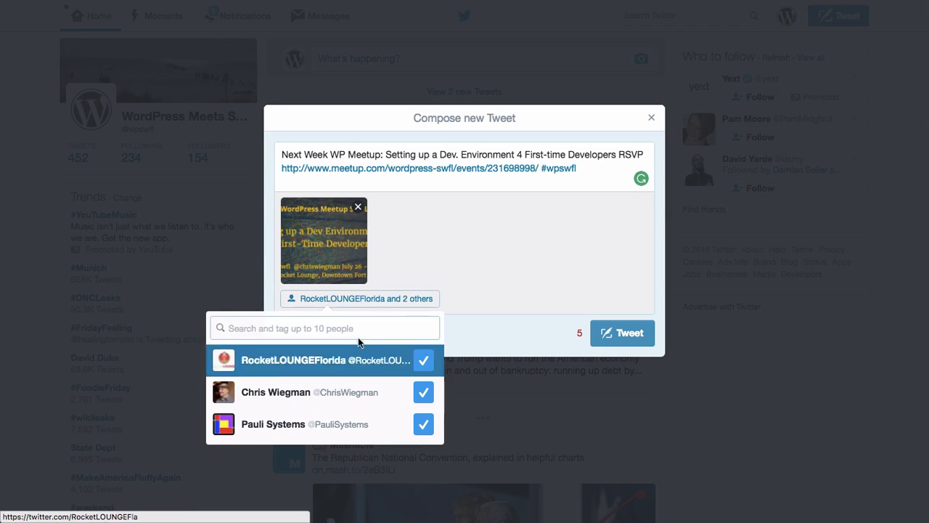
click(584, 167)
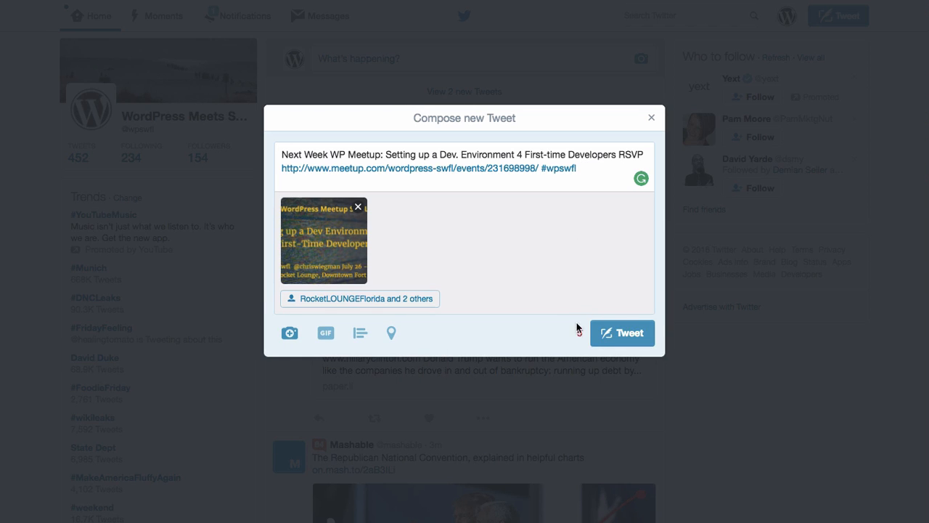
Step: Add '7/26' after the event link and post the tweet
click(328, 154)
click(540, 168)
text(7/26)
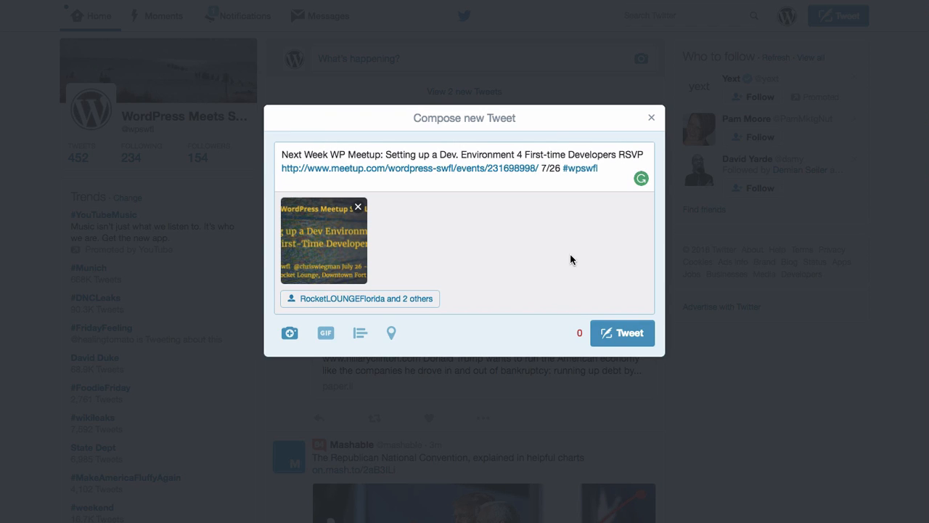
click(628, 335)
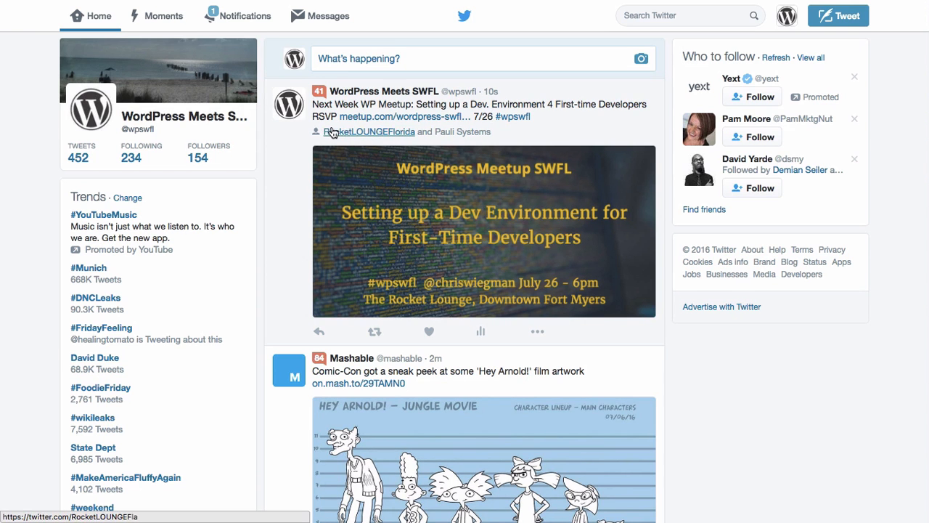
mouse_move(365, 135)
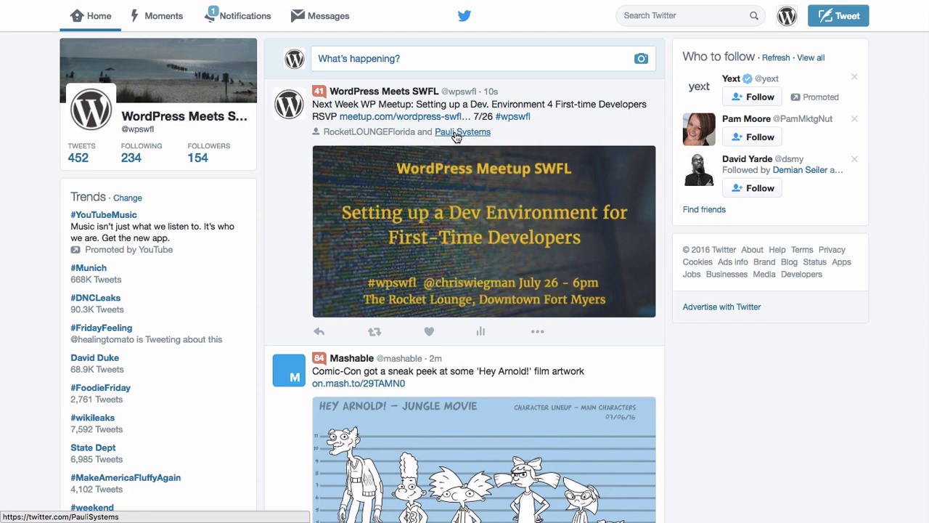